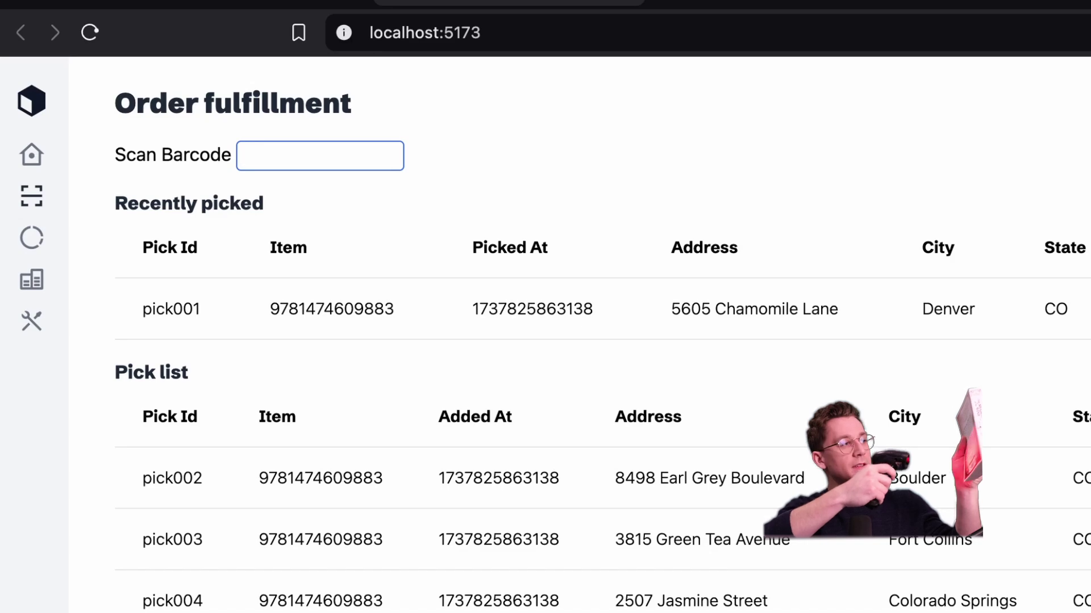
pyautogui.write('9781474609883')
pyautogui.press('Return')
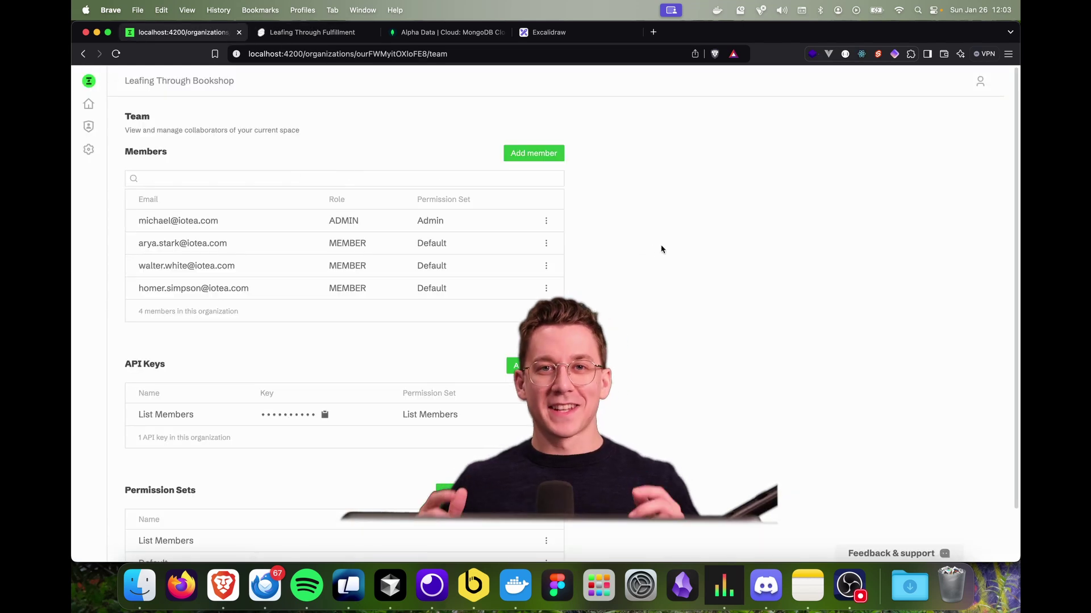
# Look over the organization's team page and return to the dashboard listing all organizations
pyautogui.scroll(-2, 676, 250)
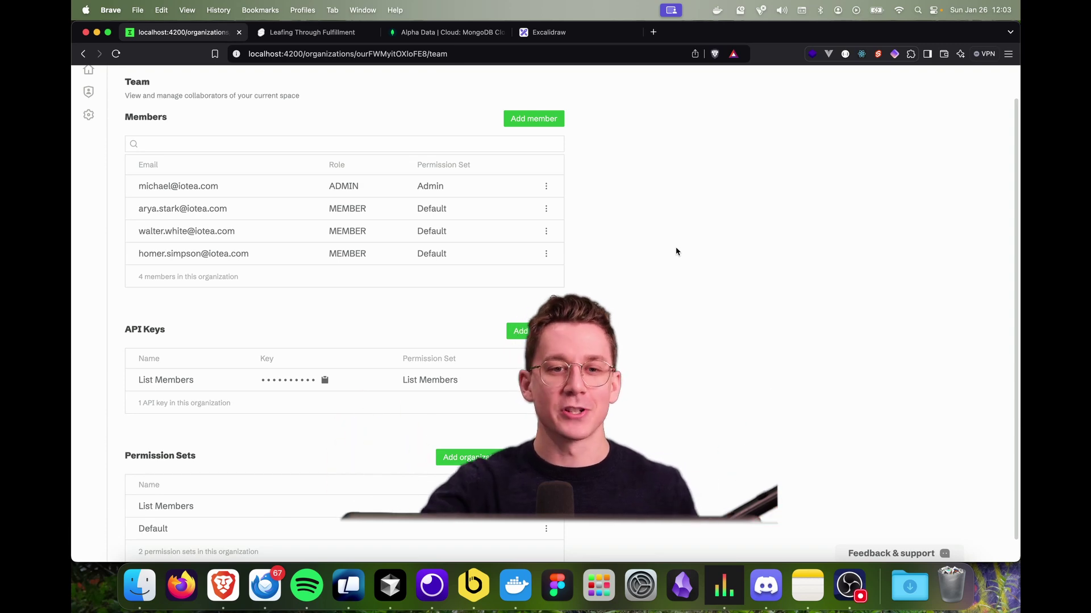
pyautogui.press('super+bracketleft')
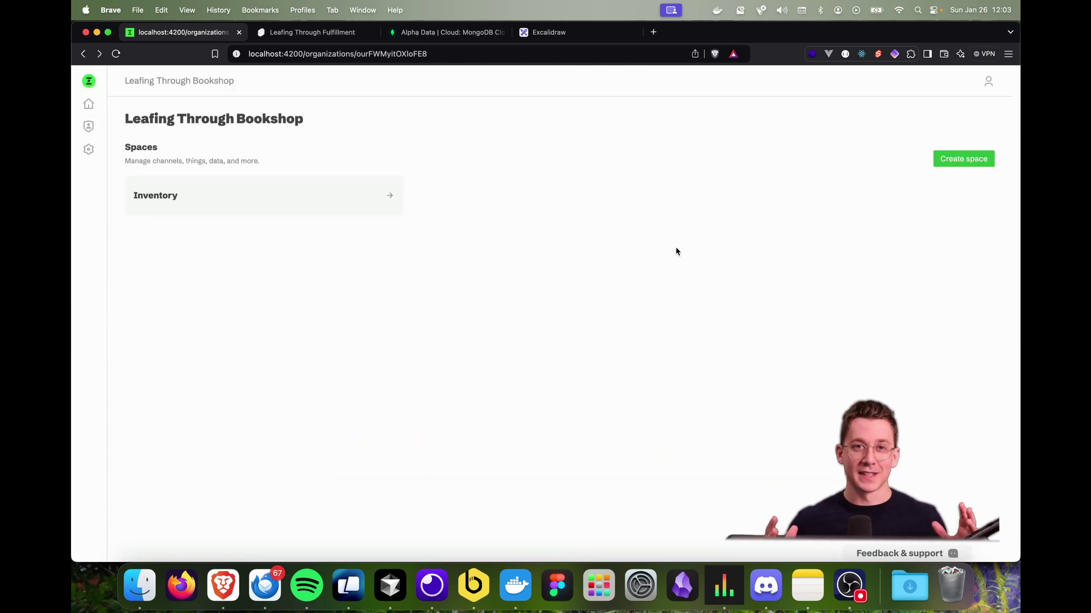
pyautogui.hscroll(-5, 676, 251)
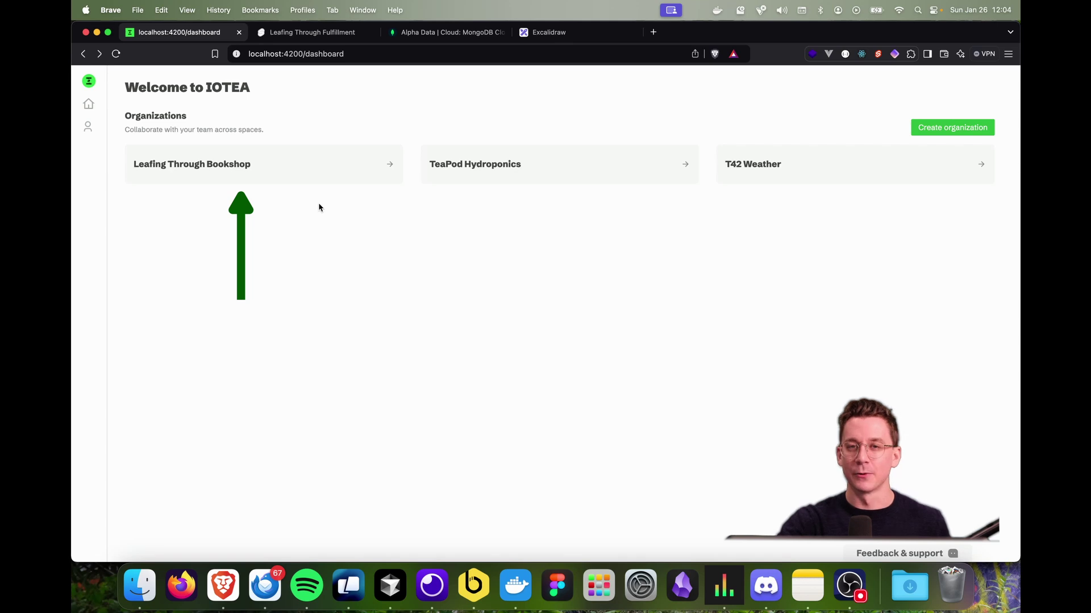
# Open the Leafing Through Bookshop organization and review its team members, API keys and permission sets
pyautogui.click(316, 176)
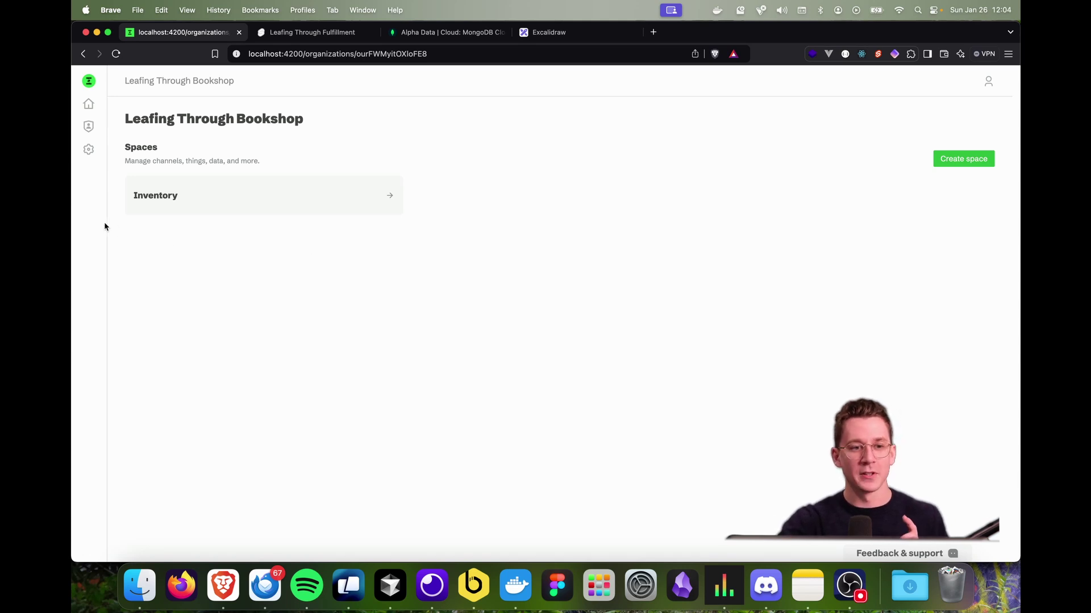
pyautogui.click(89, 126)
pyautogui.scroll(-2, 673, 265)
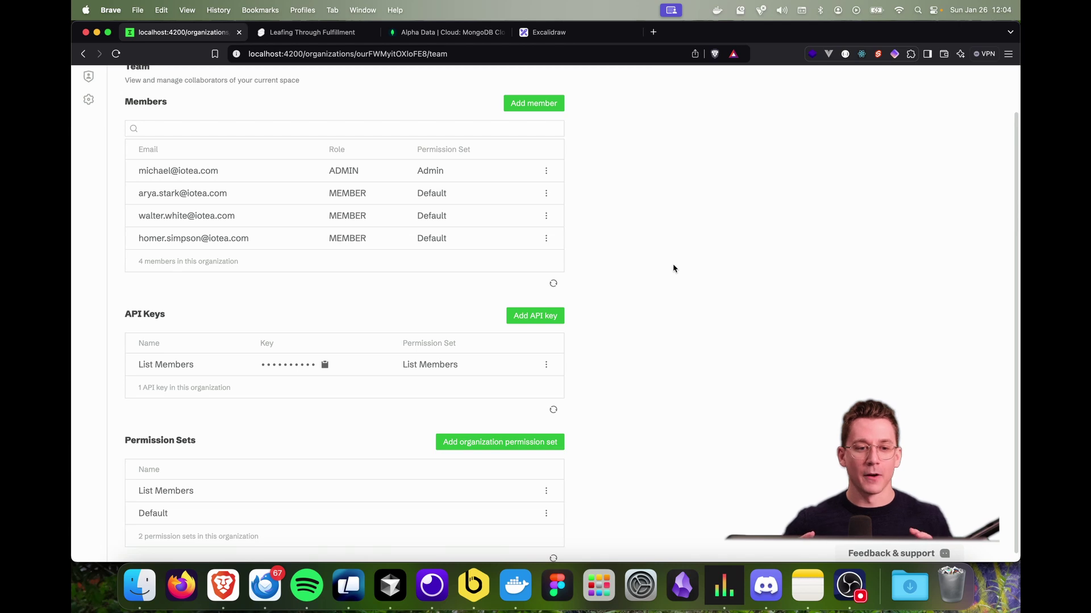
pyautogui.scroll(-1, 706, 298)
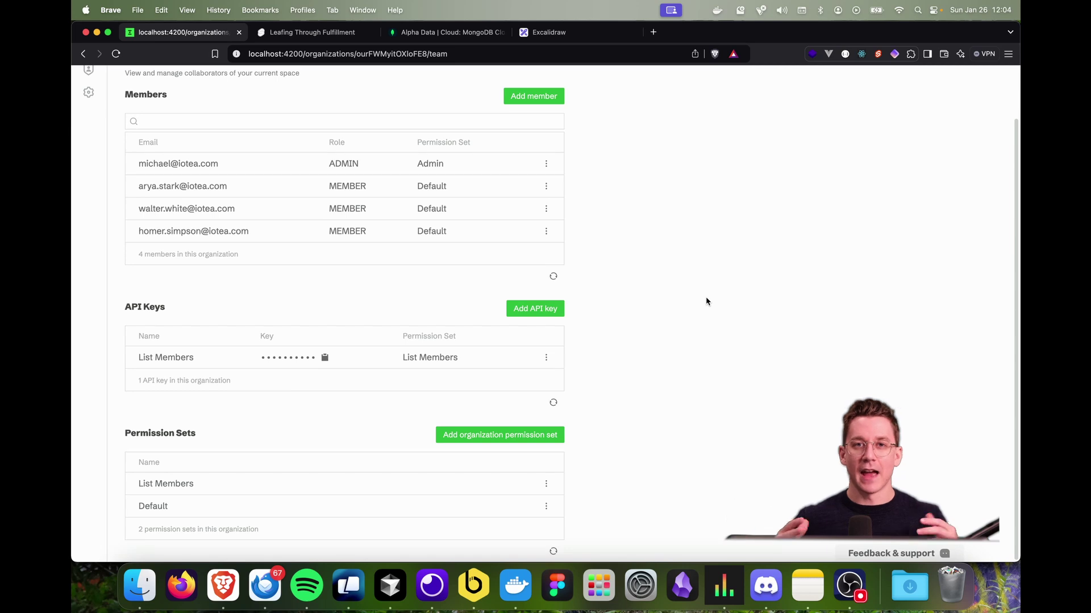
pyautogui.scroll(3, 705, 301)
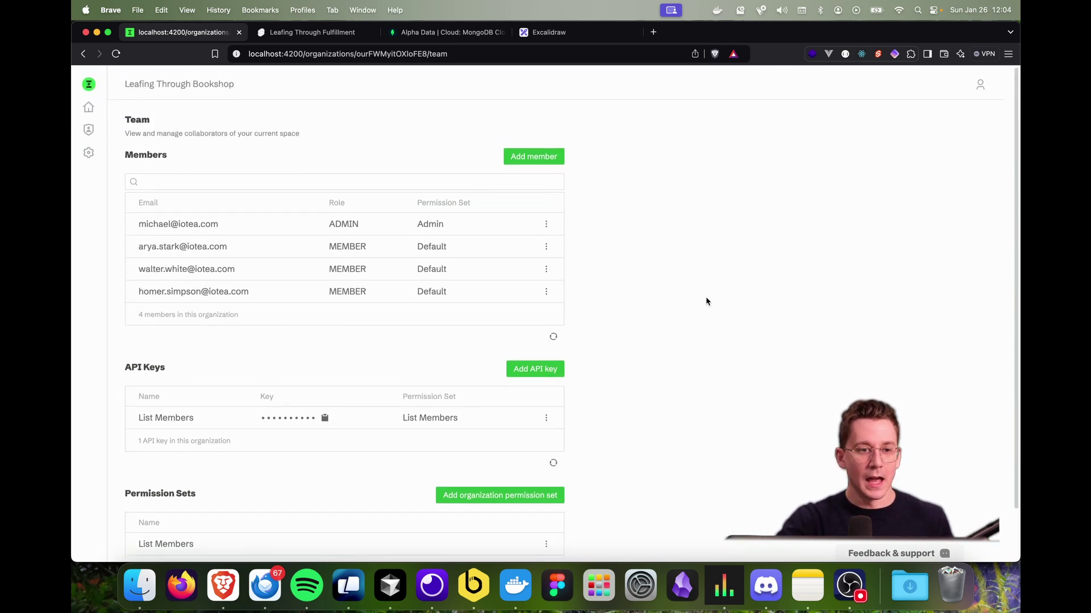
# Open the "Mark book as picked" channel in the bookshop's Inventory space
pyautogui.click(89, 104)
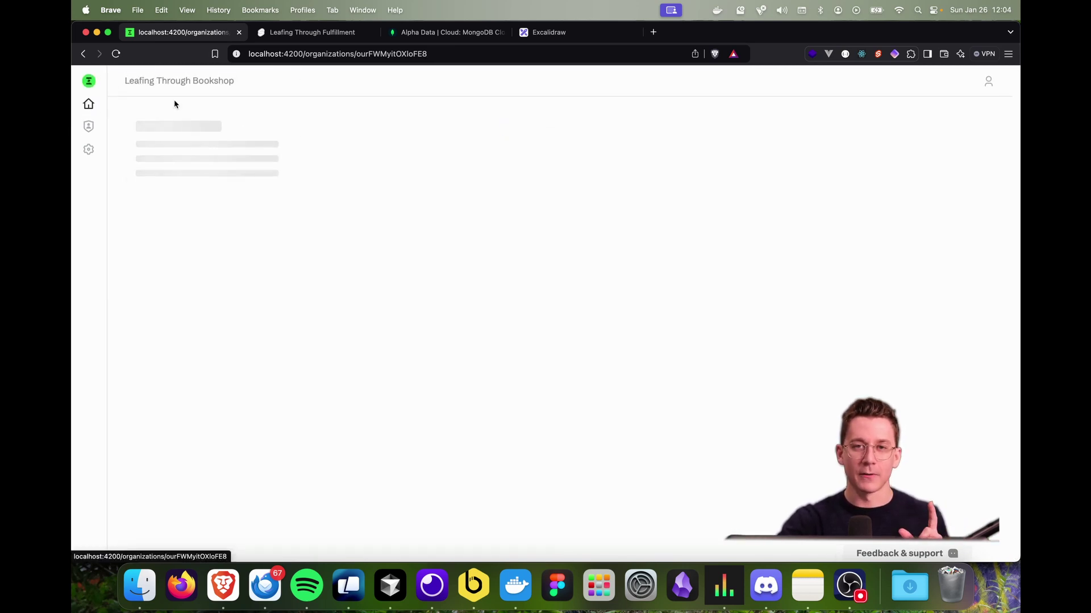
pyautogui.press('super+4')
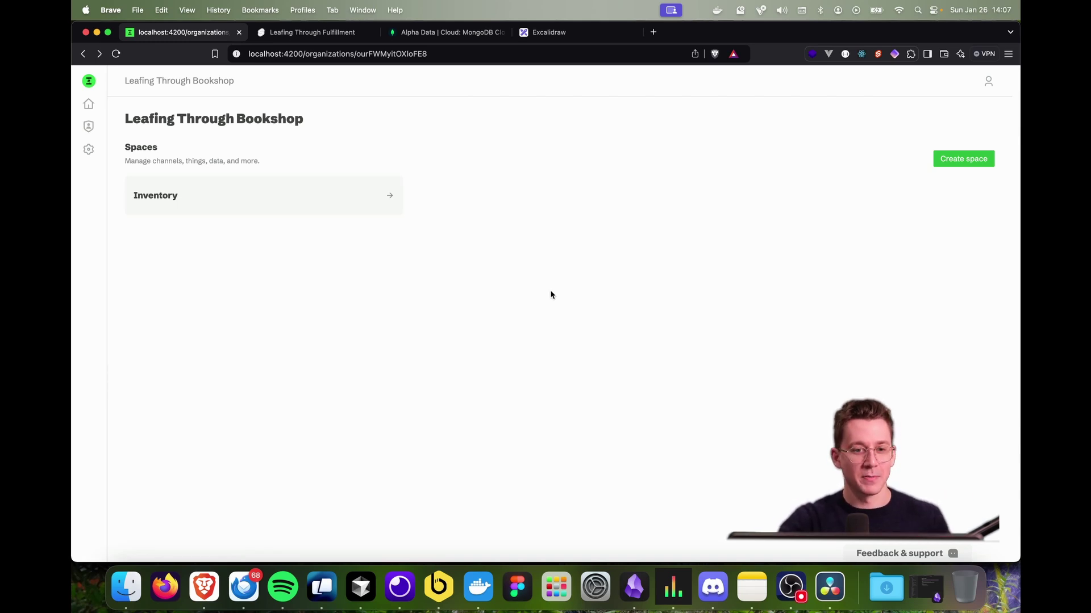
pyautogui.click(326, 200)
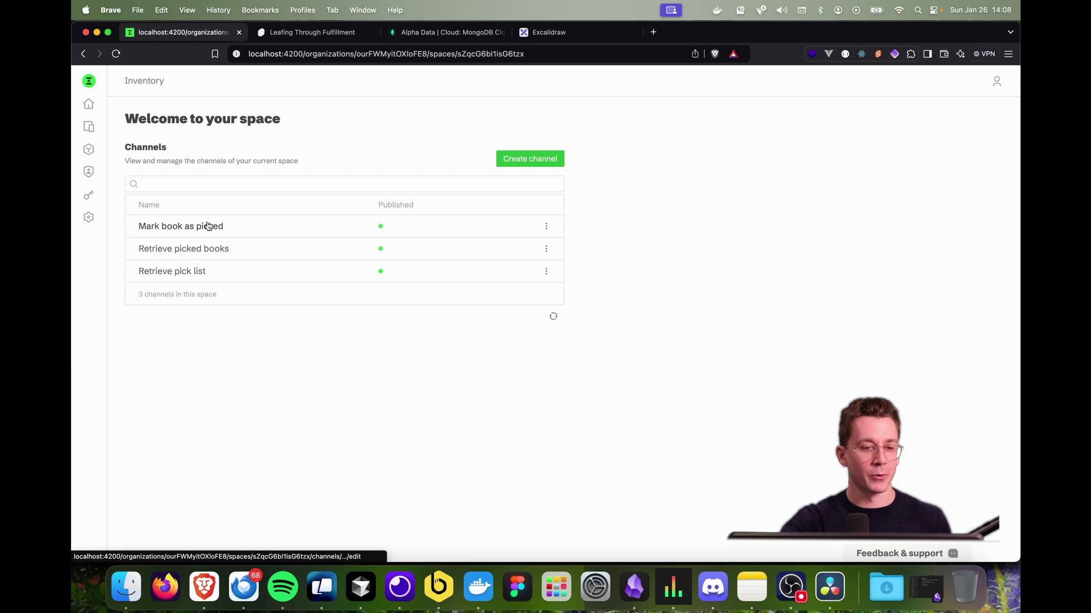
pyautogui.click(208, 226)
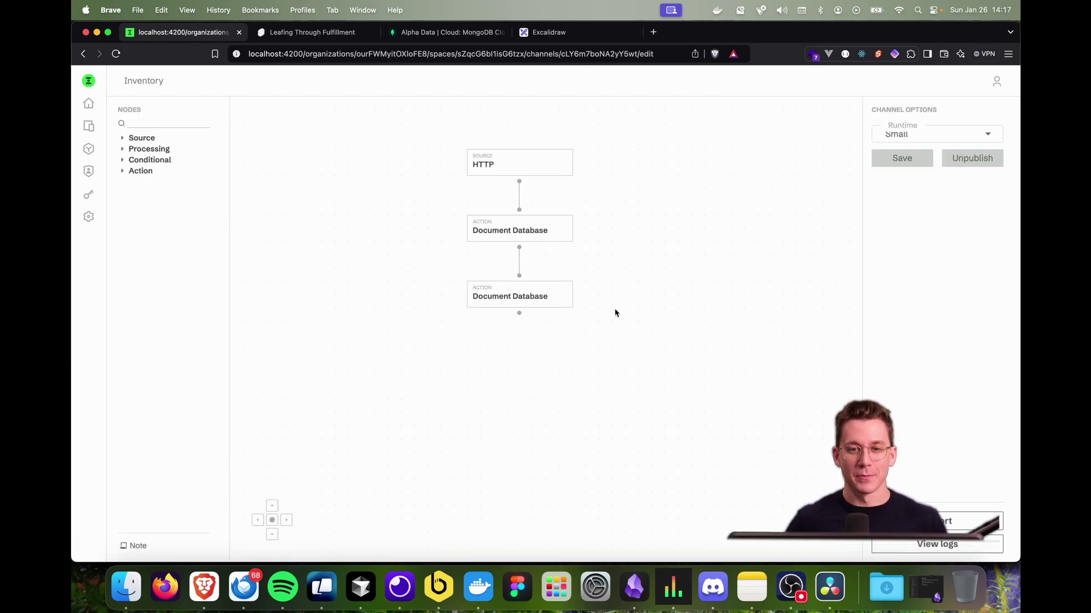
# Inspect the options of the HTTP source node and both Document Database nodes in the channel
pyautogui.click(547, 163)
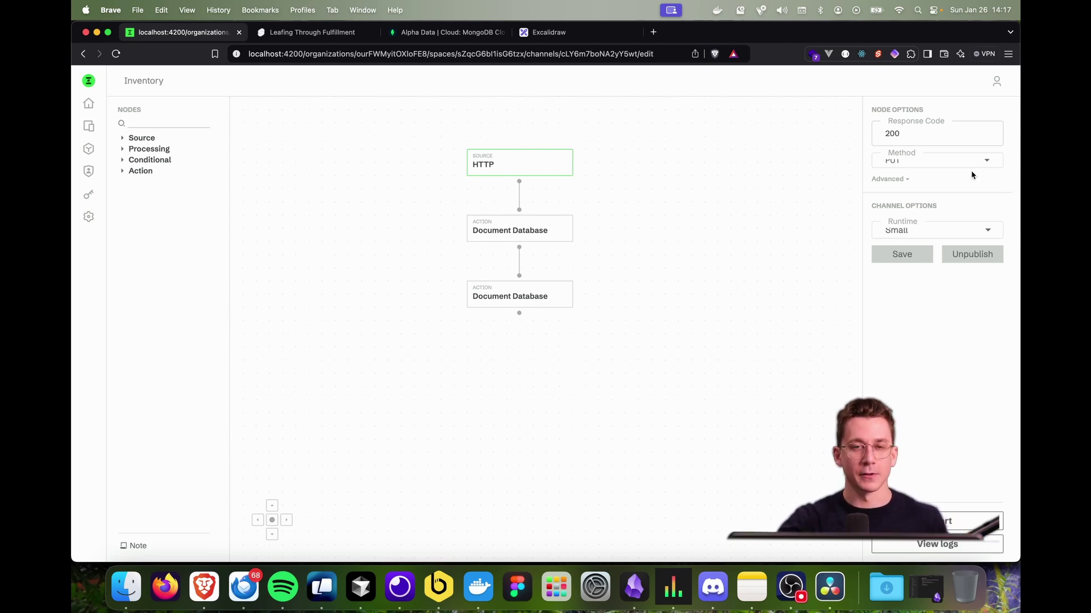
pyautogui.click(599, 231)
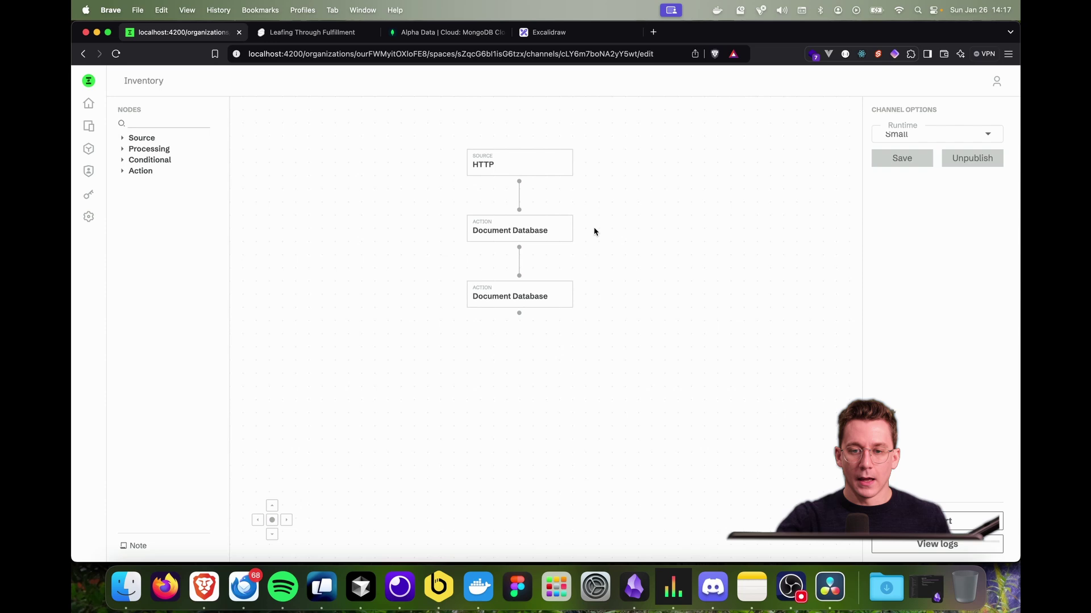
pyautogui.click(551, 230)
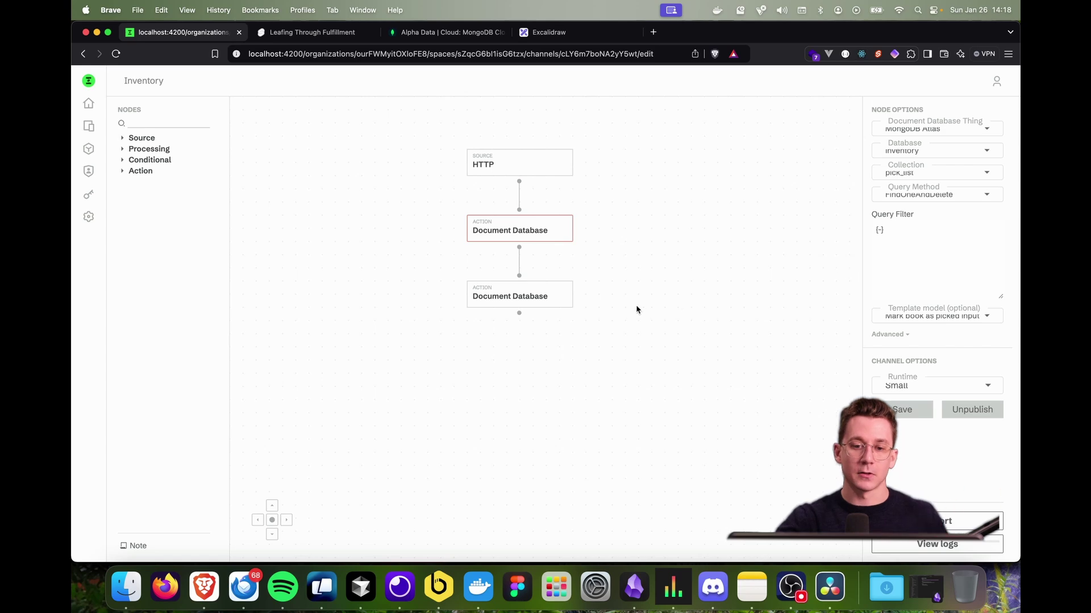
pyautogui.click(544, 294)
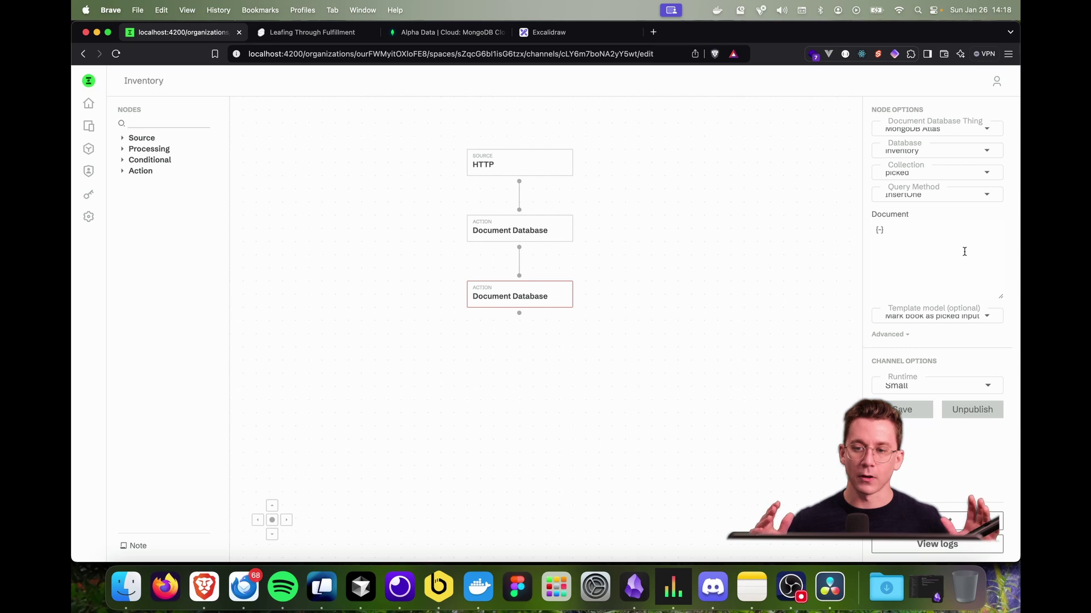
pyautogui.click(548, 230)
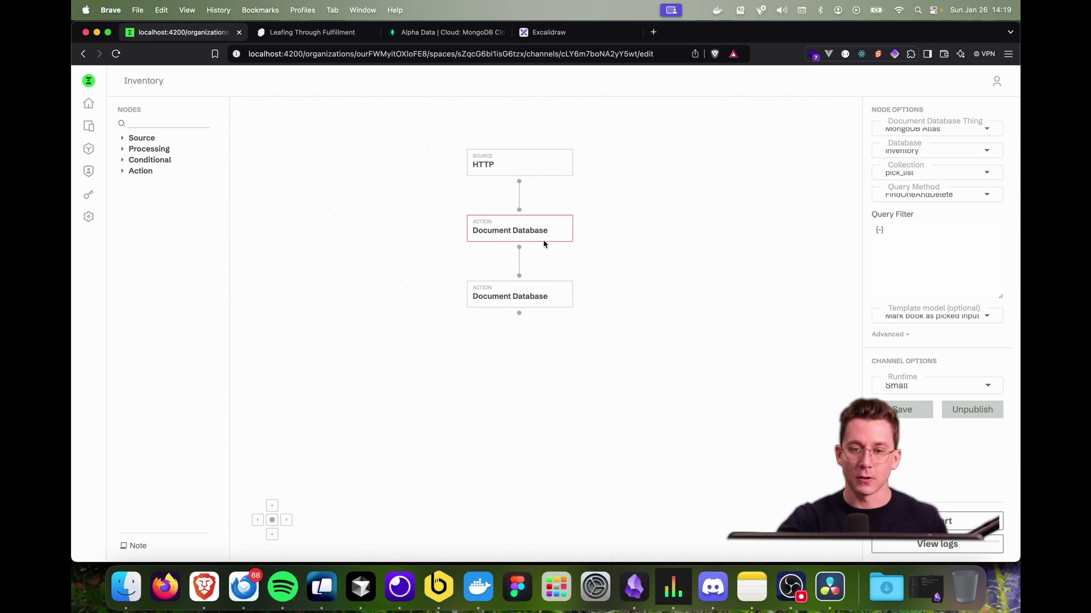
pyautogui.click(542, 297)
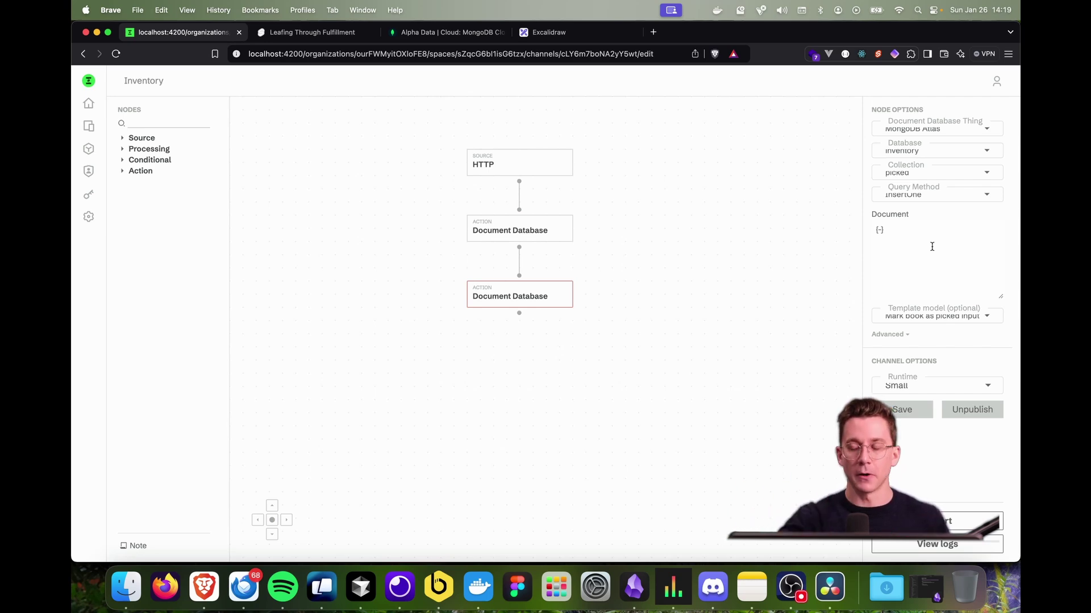
pyautogui.click(667, 263)
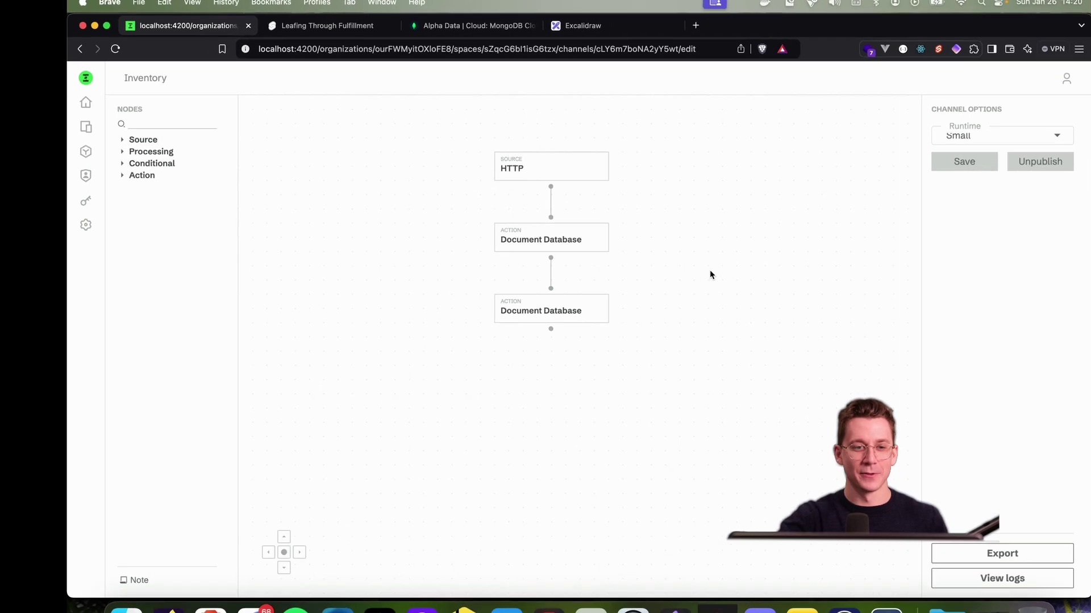
# Add a Notification node beside the second Document Database node and connect it to the first Document Database node's output
pyautogui.click(160, 123)
pyautogui.write('notif')
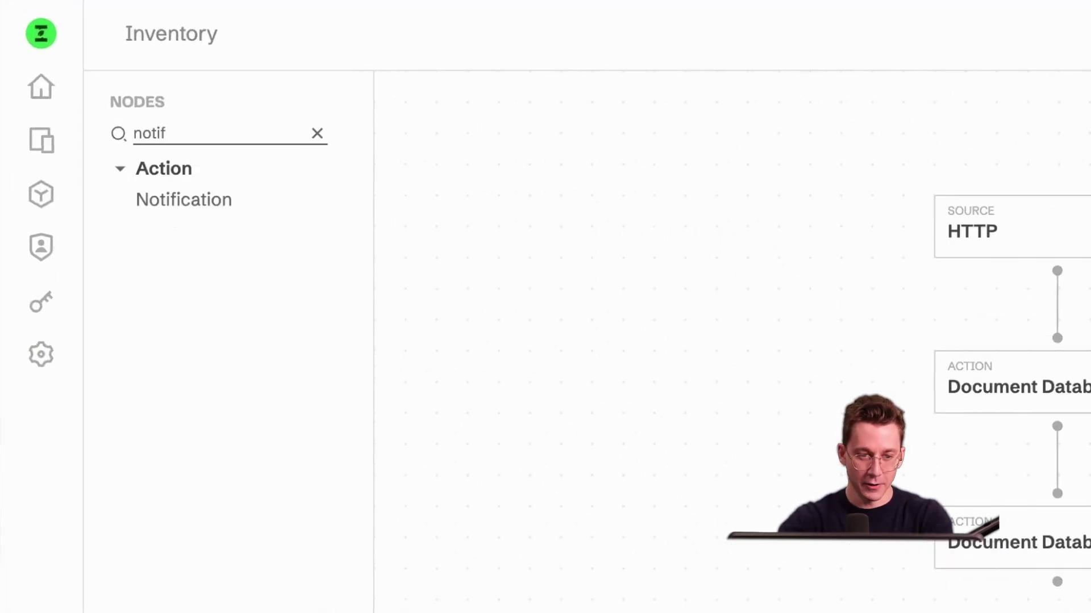
pyautogui.moveTo(160, 206); pyautogui.dragTo(1090, 541)
pyautogui.moveTo(632, 306); pyautogui.dragTo(619, 292)
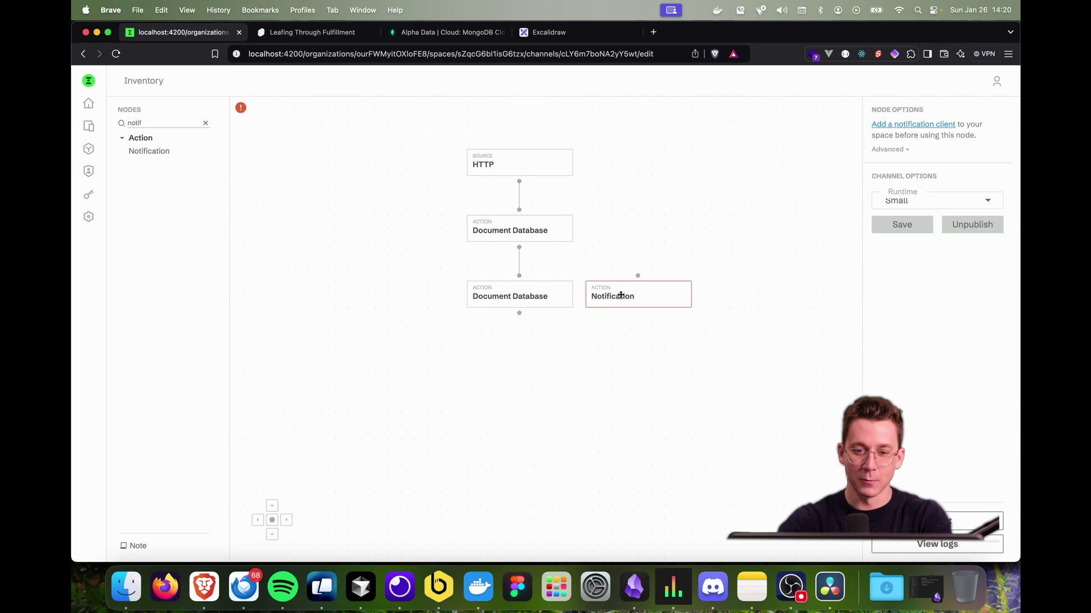
pyautogui.moveTo(519, 246); pyautogui.dragTo(637, 275)
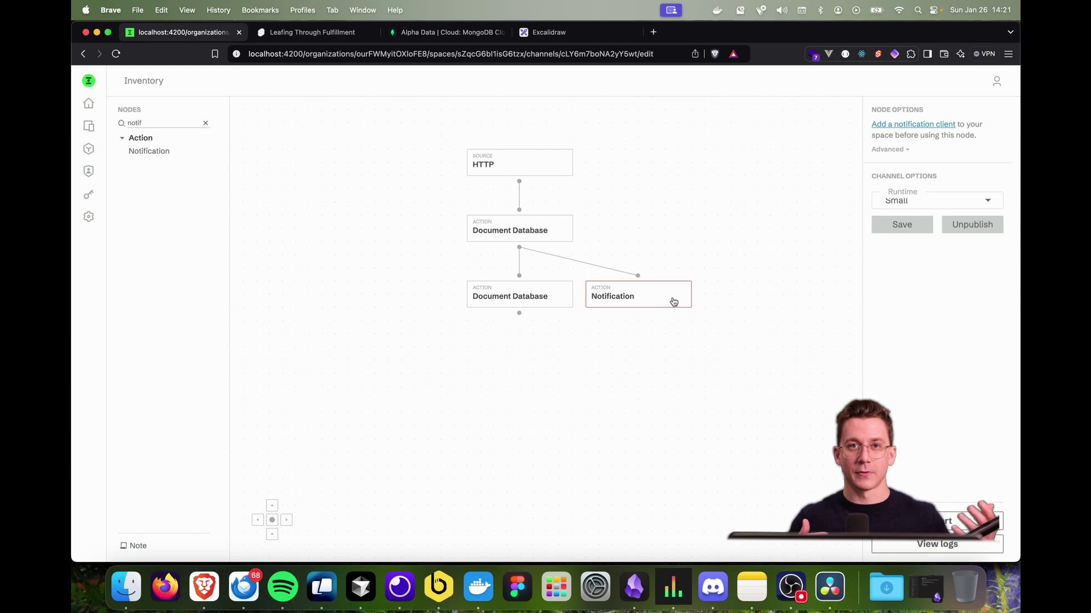
# Begin a new thing named Sendgrid with the category Sendgrid Client for the Notification node
pyautogui.click(922, 125)
pyautogui.click(511, 124)
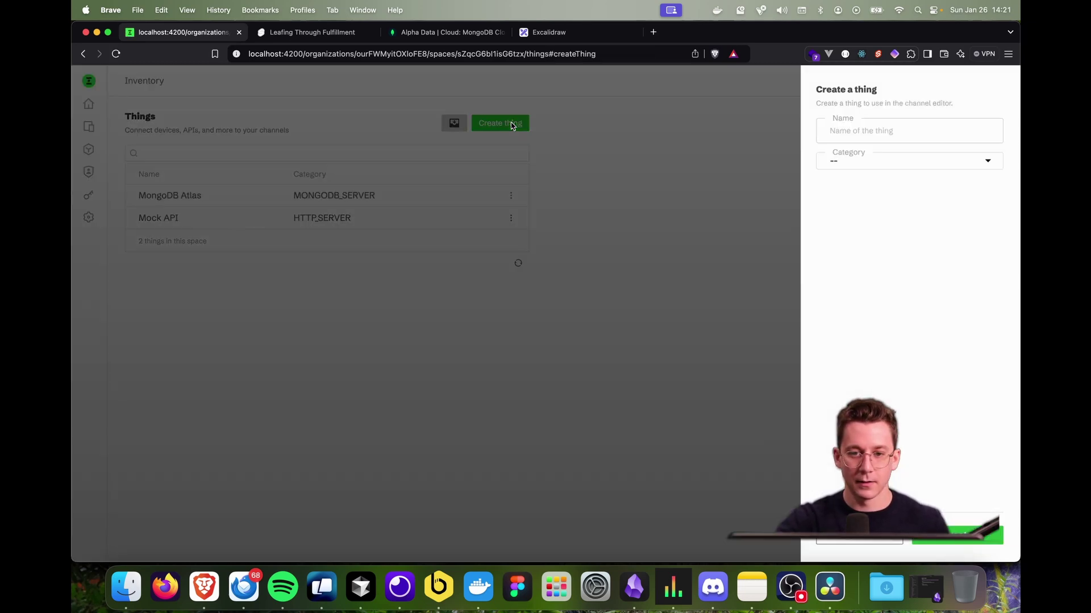
pyautogui.click(885, 129)
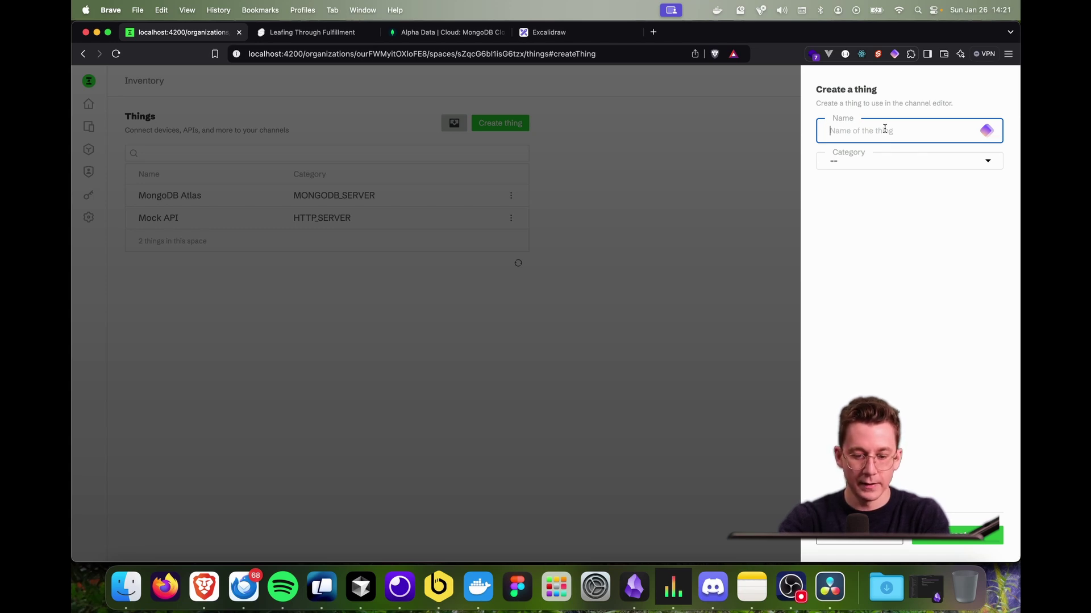
pyautogui.write('sendgrid')
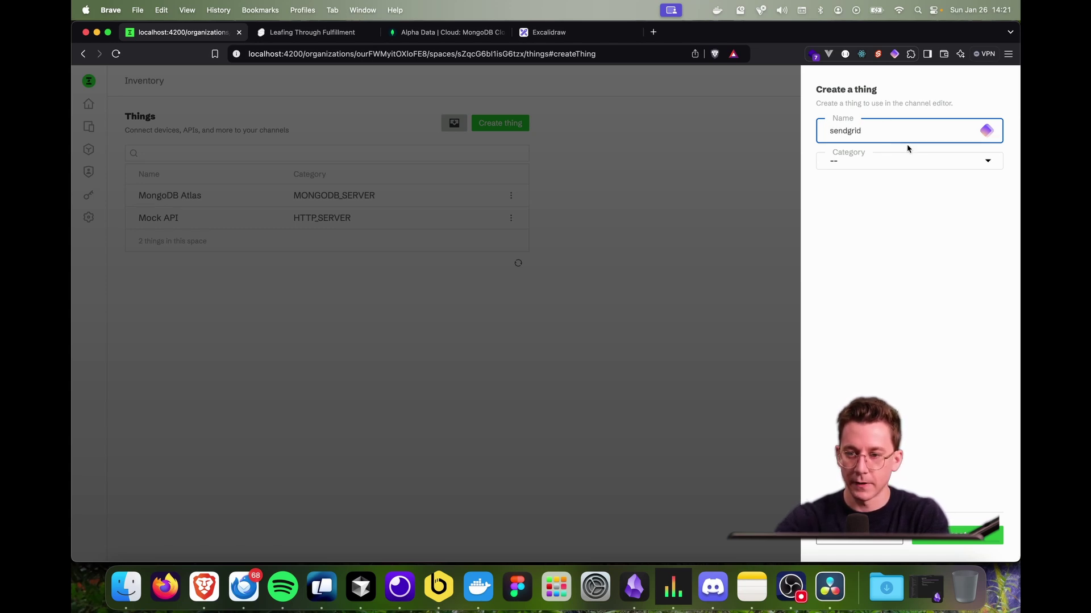
pyautogui.press('super+Left')
pyautogui.press('Delete')
pyautogui.write('S')
pyautogui.click(886, 160)
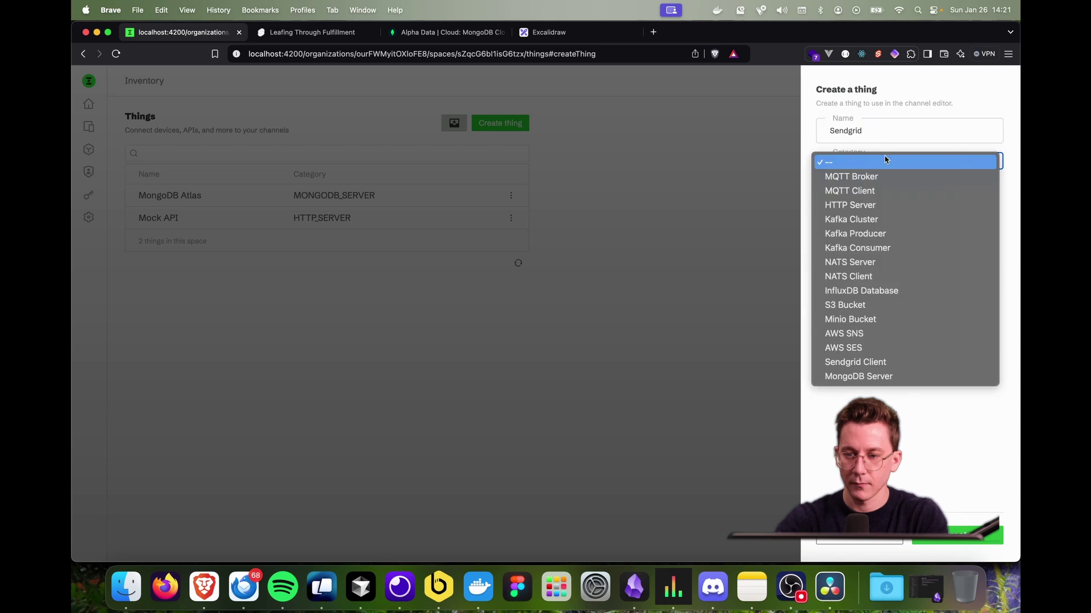
pyautogui.click(912, 362)
pyautogui.click(957, 535)
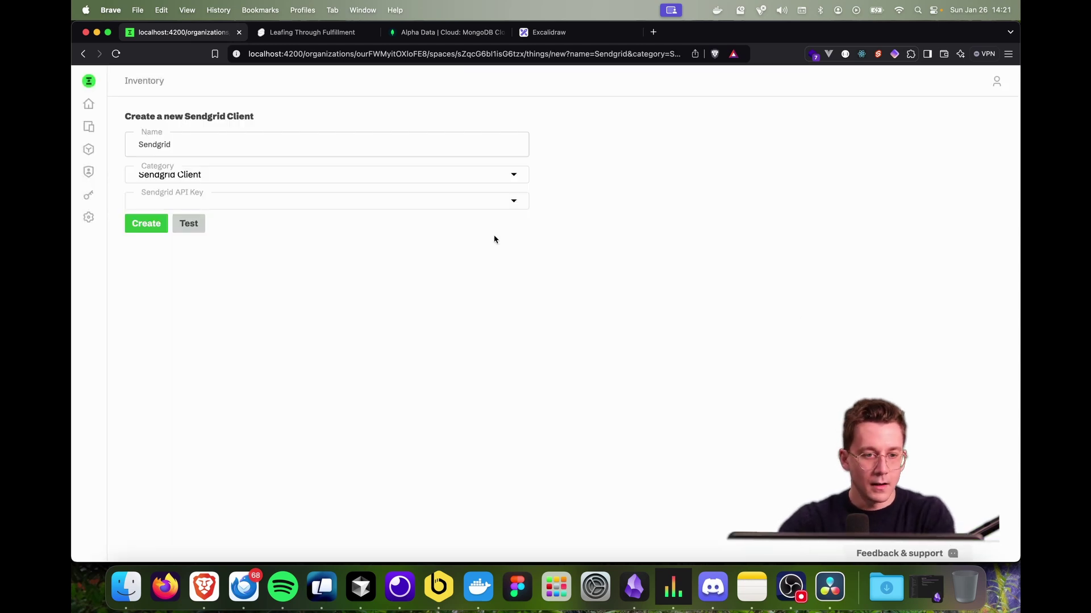
# Check the available secrets for the Sendgrid API key and try to create the client without one
pyautogui.click(222, 208)
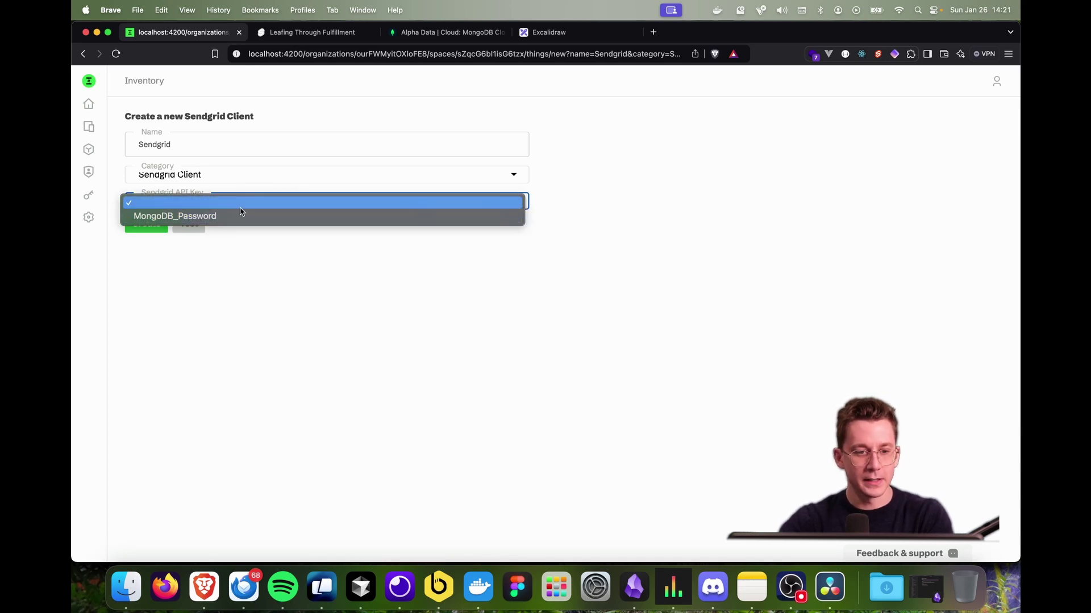
pyautogui.click(243, 250)
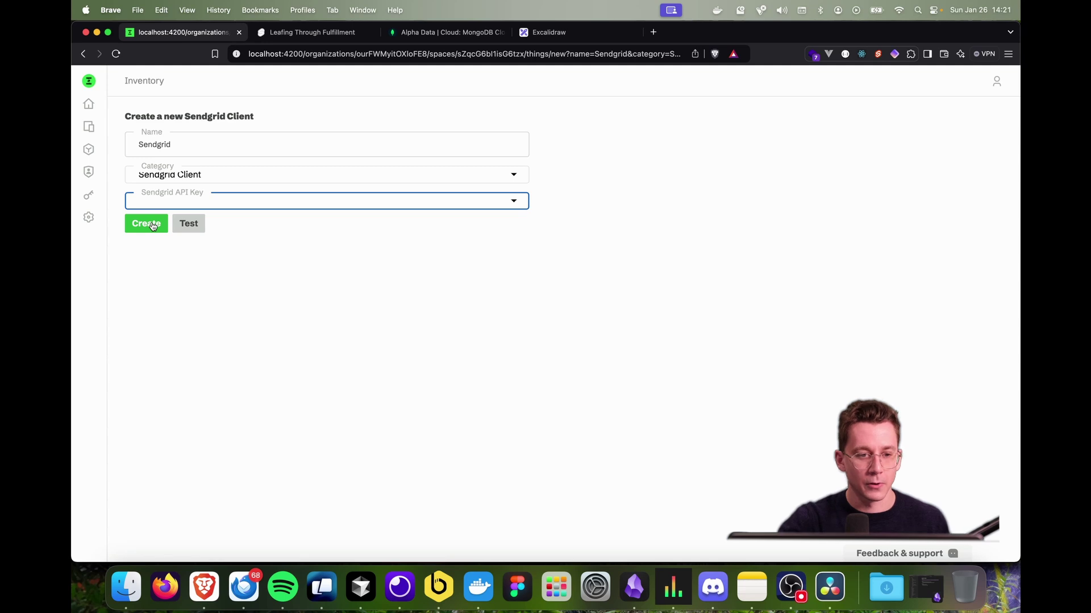
pyautogui.click(152, 226)
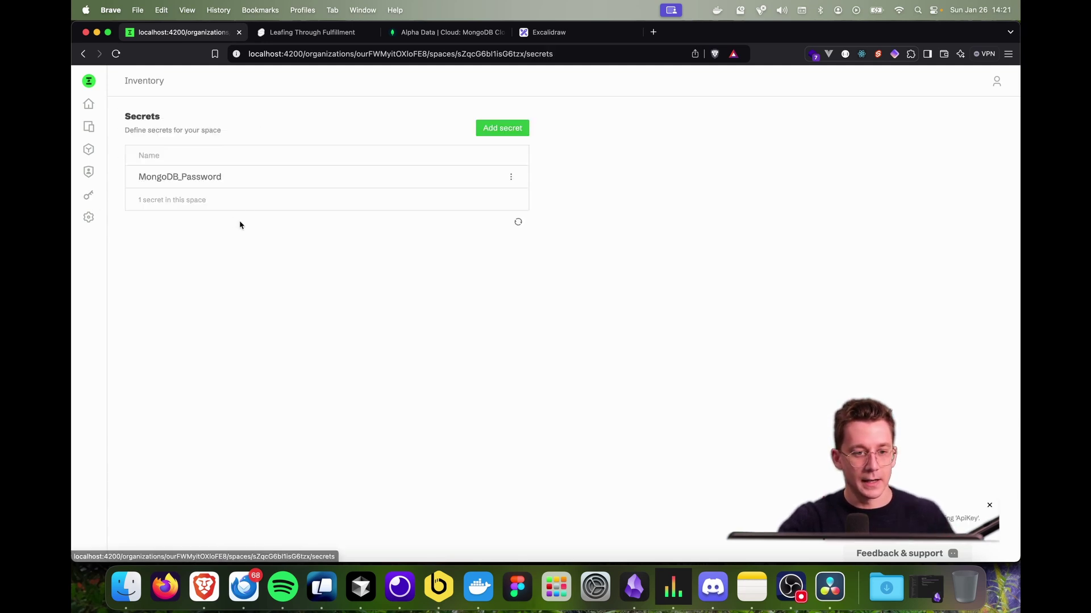
# Add a secret named Sendgrid_API_Key to the Inventory space and paste the API key as its value
pyautogui.click(506, 129)
pyautogui.click(862, 130)
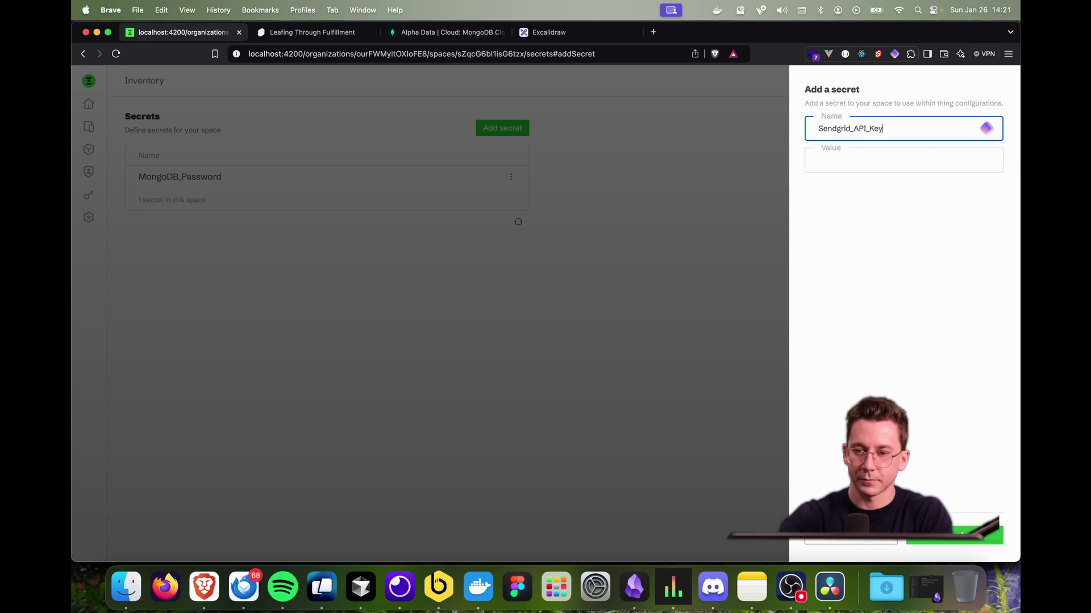
pyautogui.click(864, 164)
pyautogui.press('super+v')
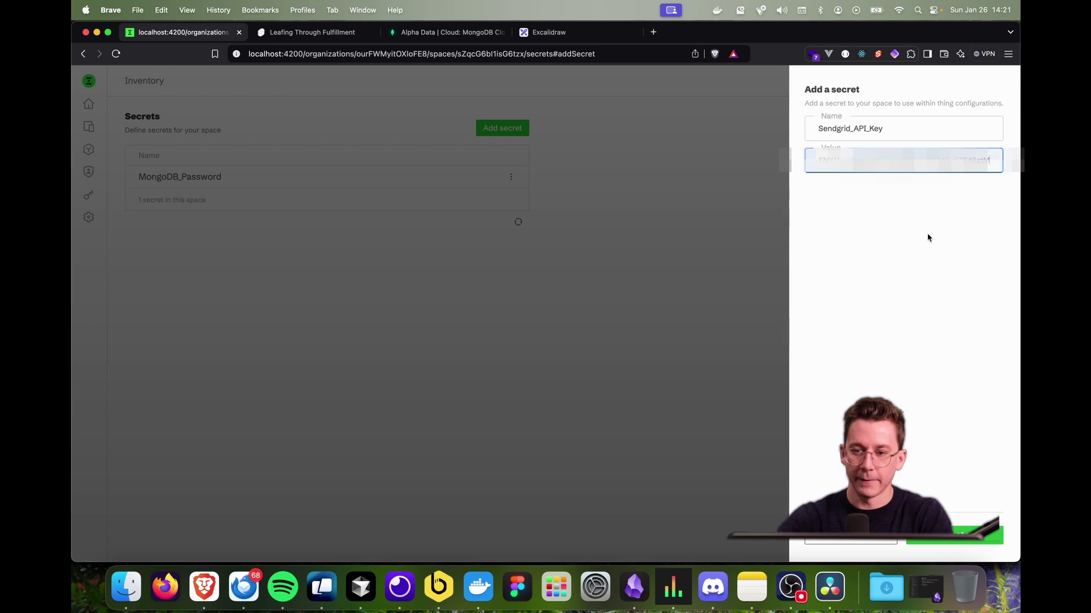
pyautogui.click(932, 539)
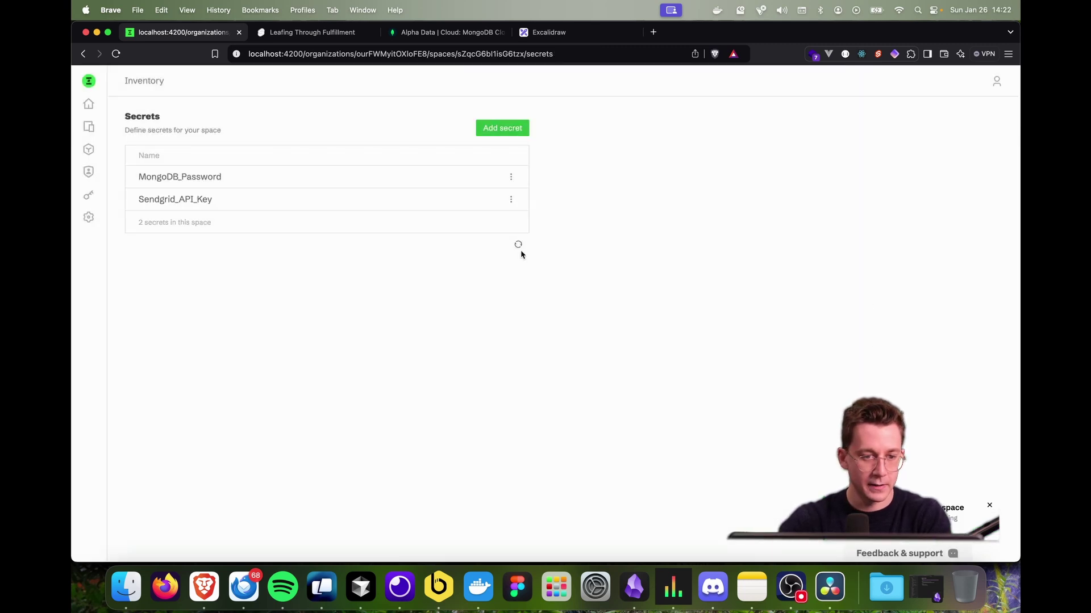
# Start creating a thing named Sendgrid with the category Sendgrid Client in the Inventory space
pyautogui.click(90, 128)
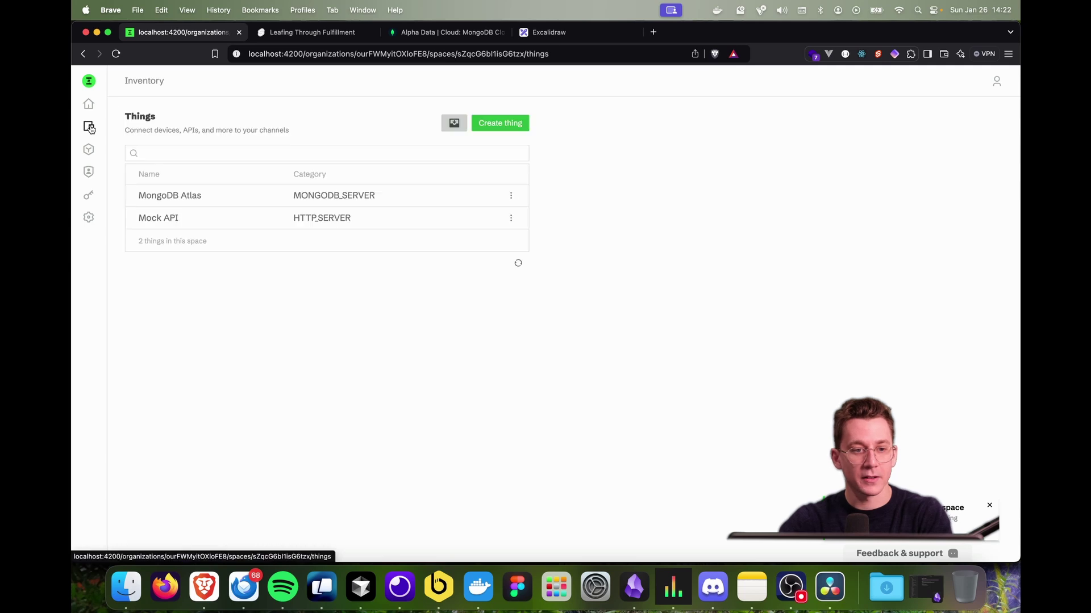
pyautogui.click(500, 129)
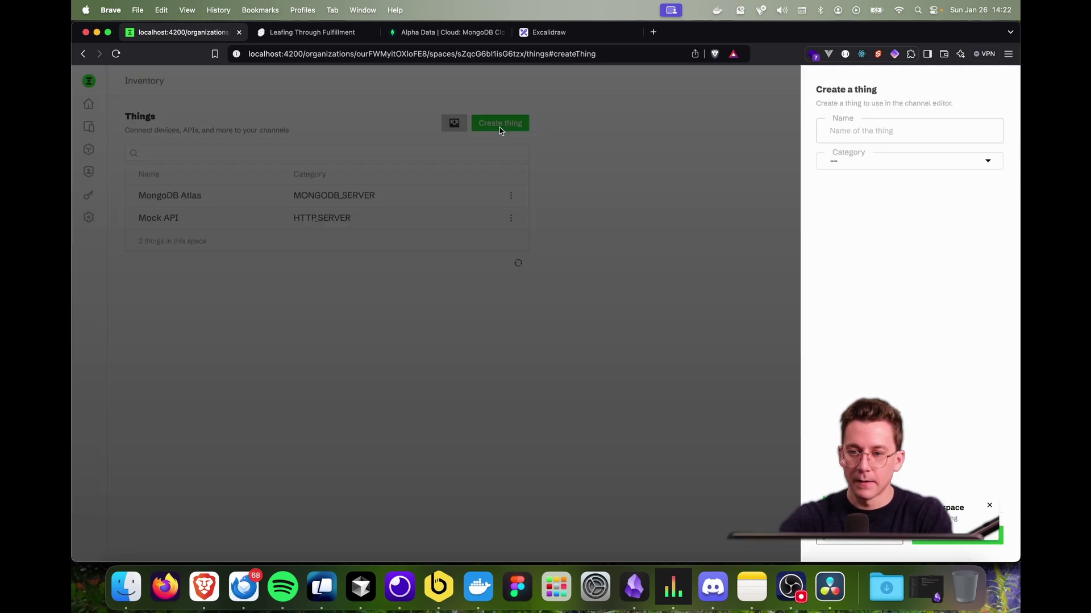
pyautogui.click(871, 131)
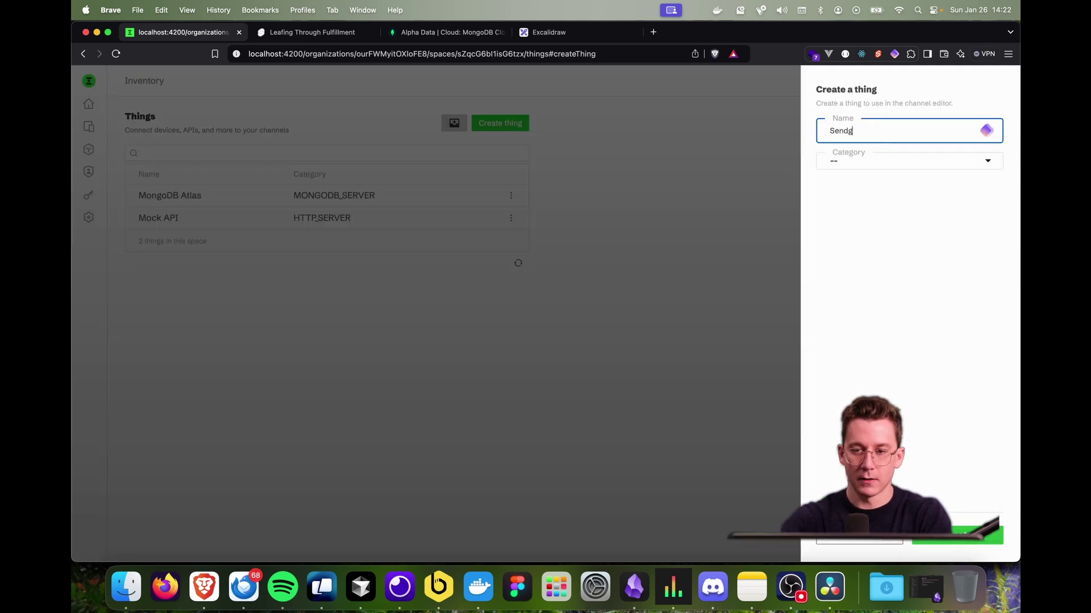
pyautogui.click(868, 161)
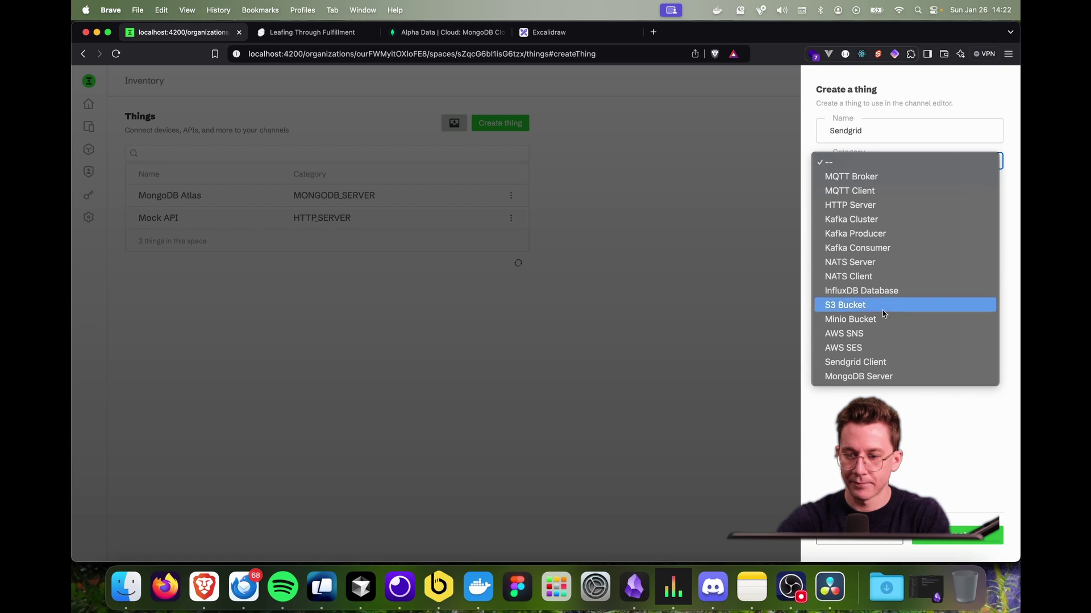
pyautogui.click(886, 356)
pyautogui.click(952, 542)
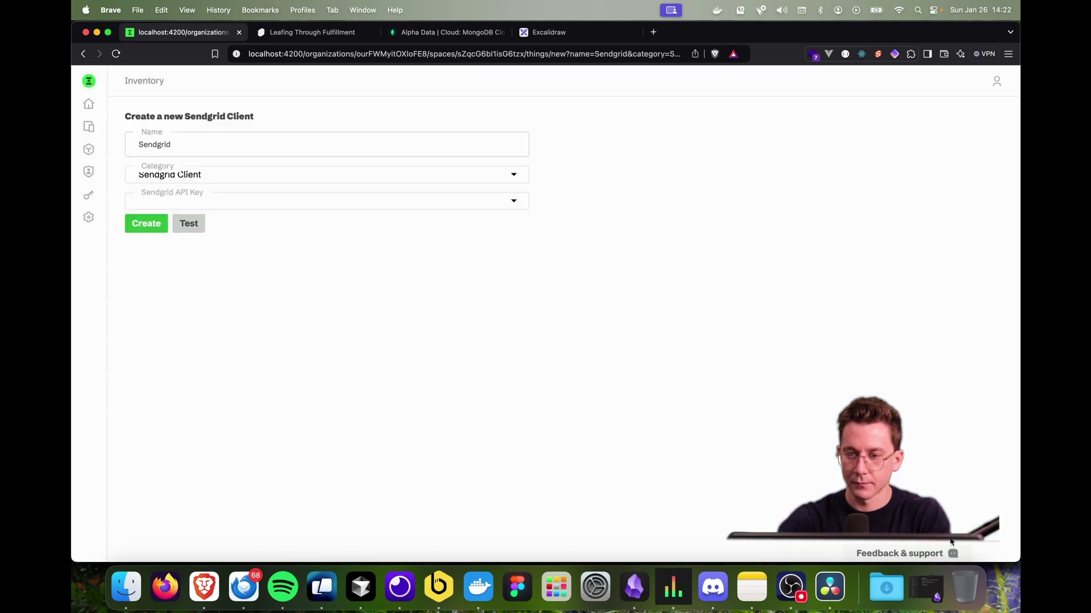
# Assign the Sendgrid_API_Key secret as the client's Sendgrid API key, test the connection and create the client
pyautogui.click(424, 205)
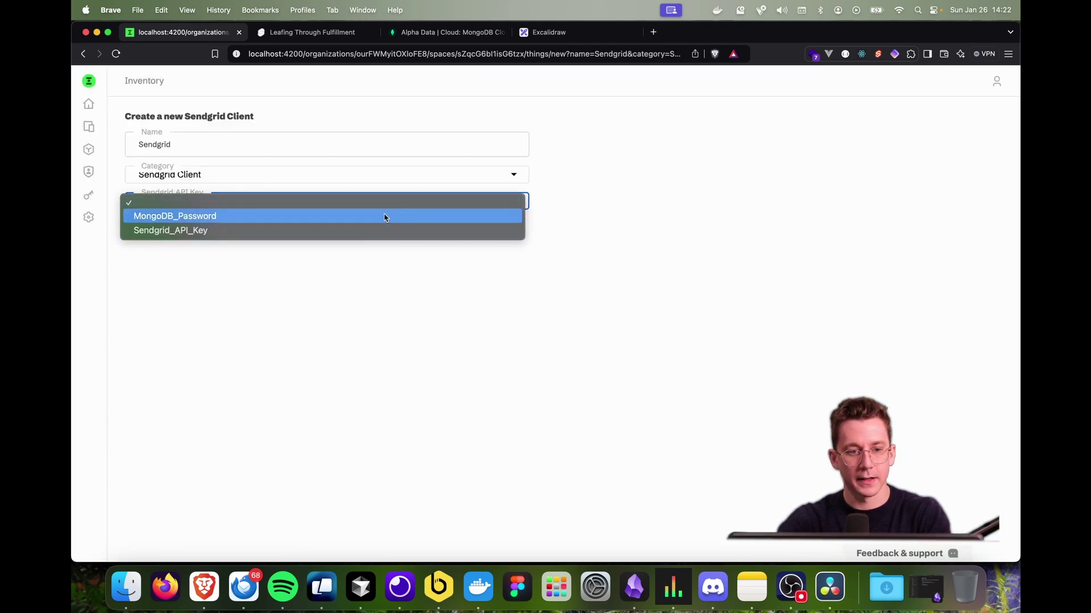
pyautogui.click(294, 230)
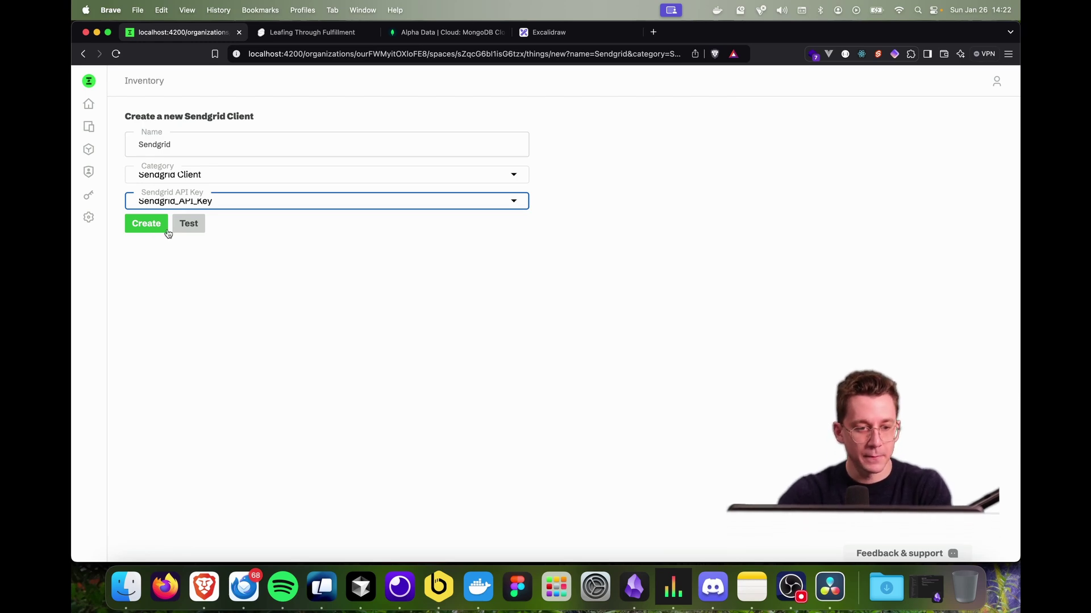
pyautogui.click(189, 234)
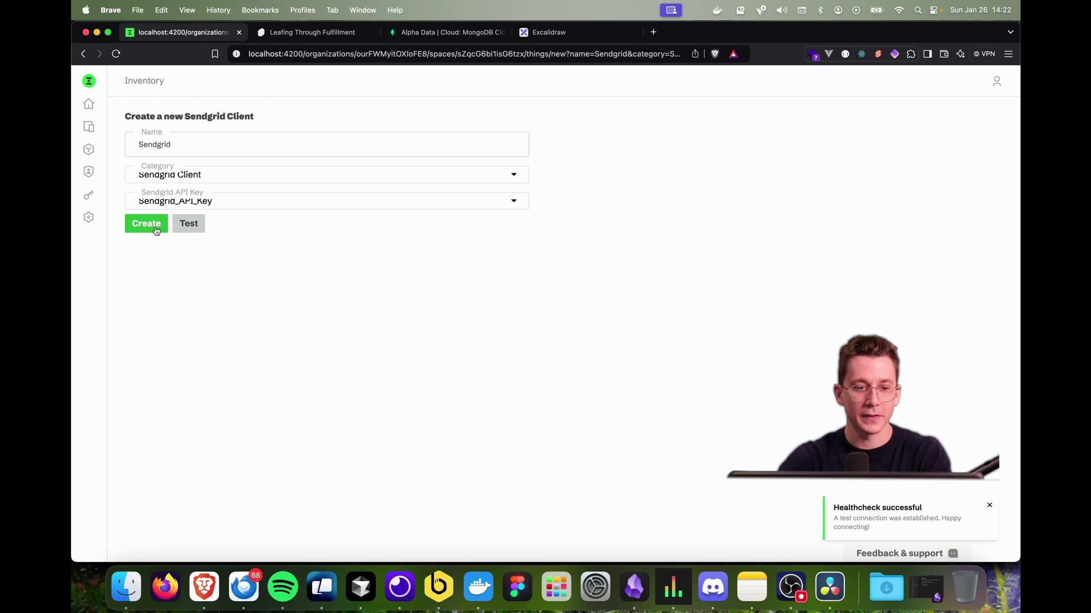
pyautogui.click(158, 228)
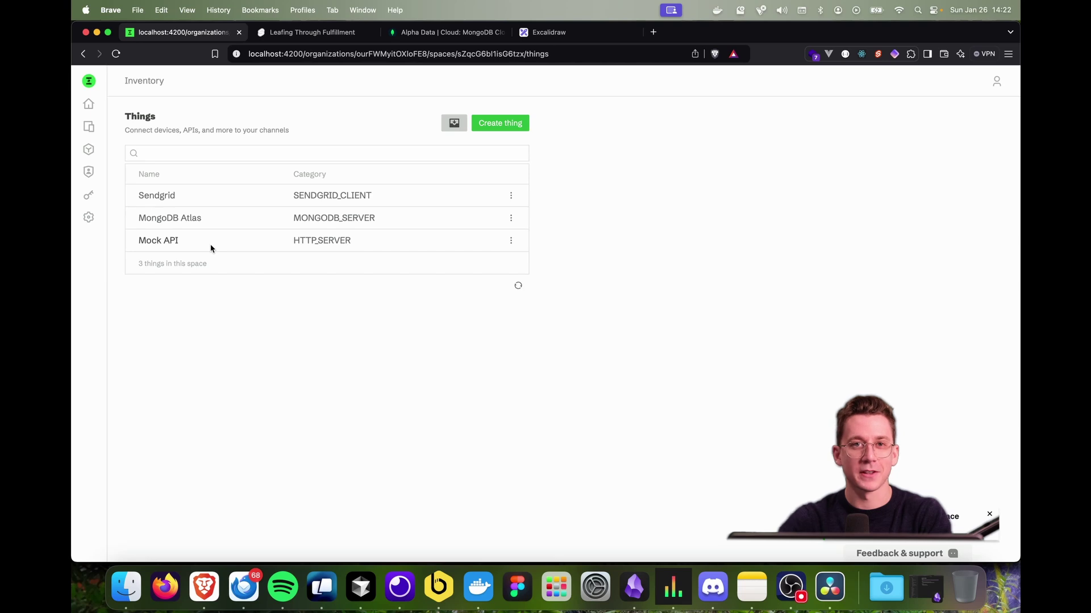
# Open the "Mark book as picked" channel and set the Notification node's thing to Sendgrid
pyautogui.click(89, 108)
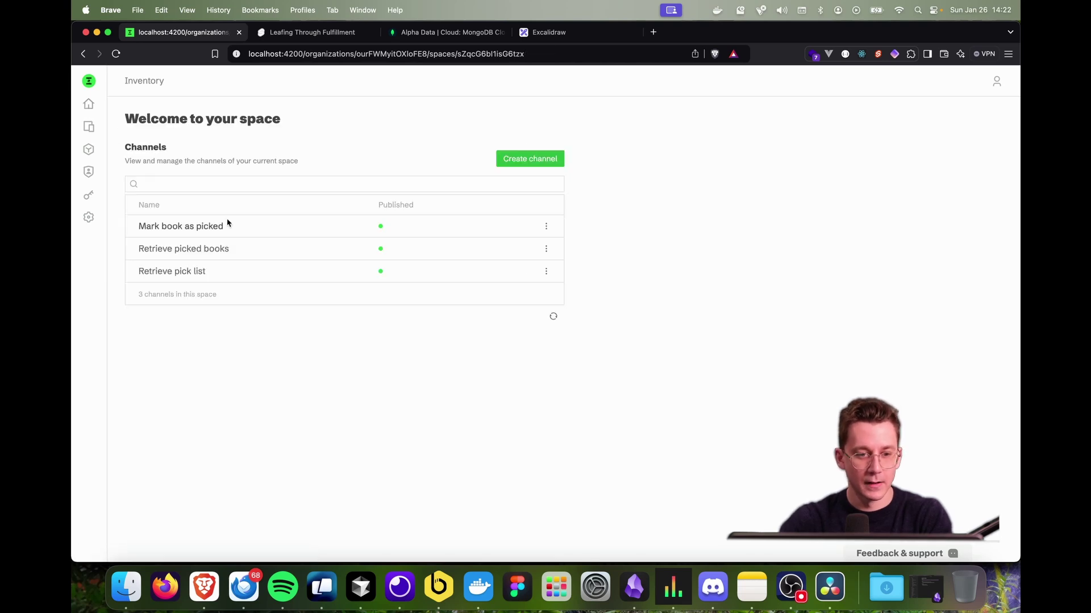
pyautogui.click(208, 227)
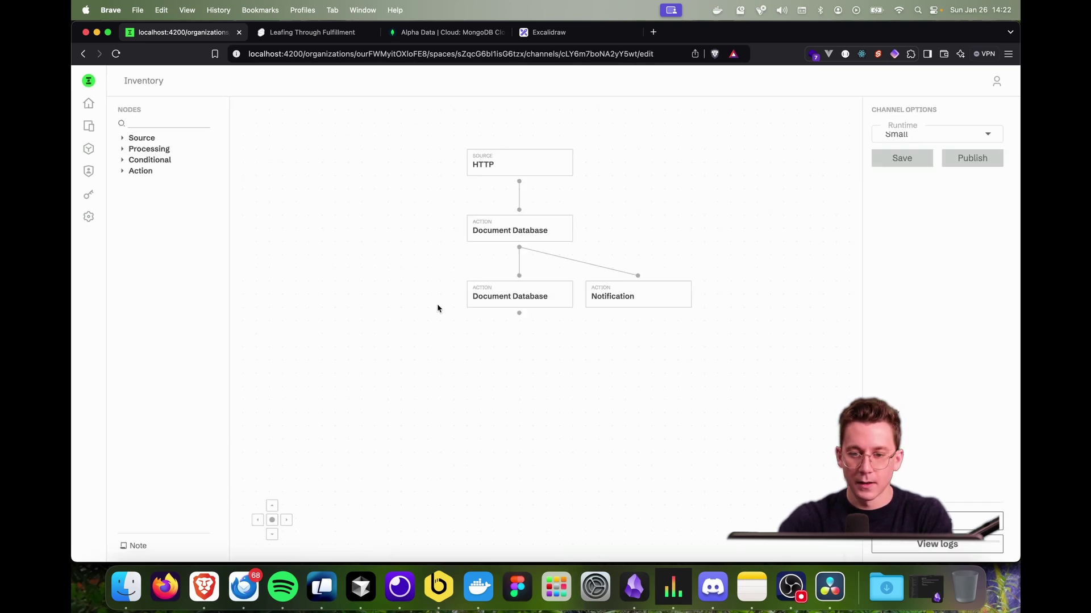
pyautogui.click(636, 309)
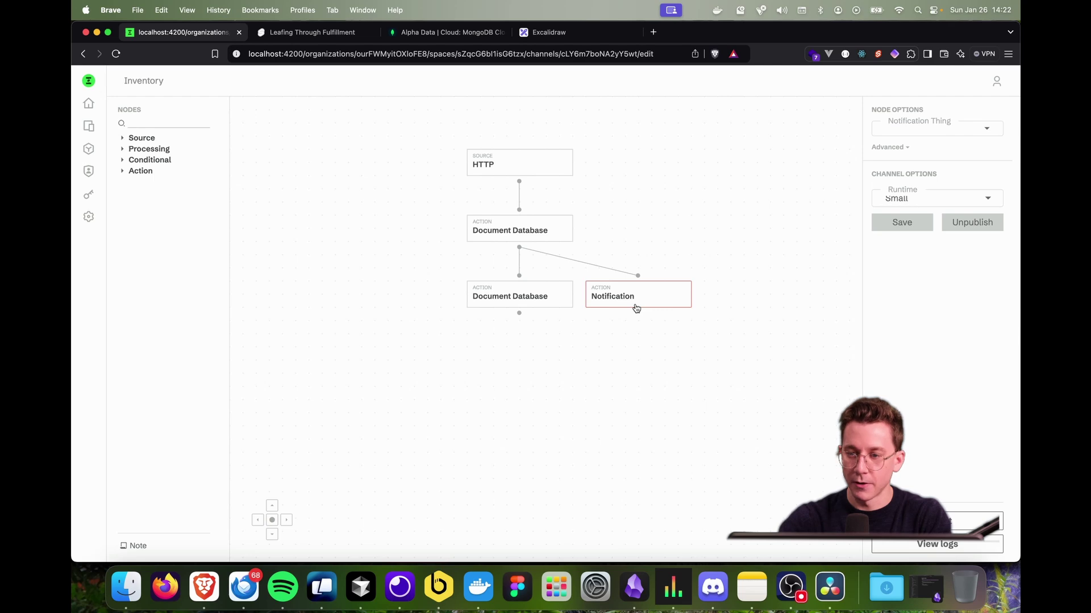
pyautogui.click(970, 130)
pyautogui.click(971, 141)
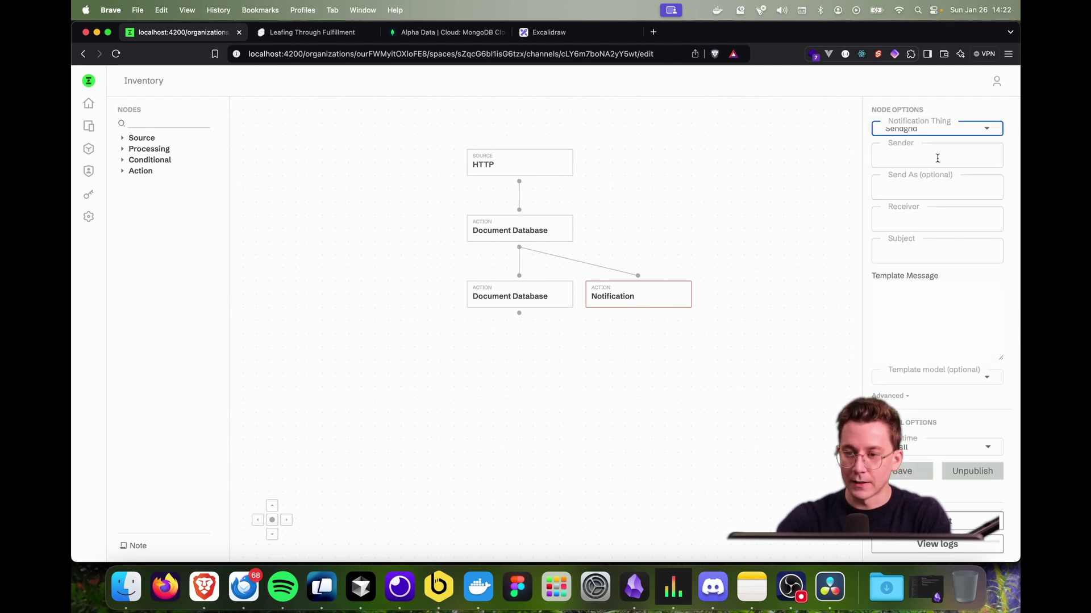
# Fill in the Notification node's sender and receiver e-mail addresses and set Send As to "Notifications"
pyautogui.click(937, 158)
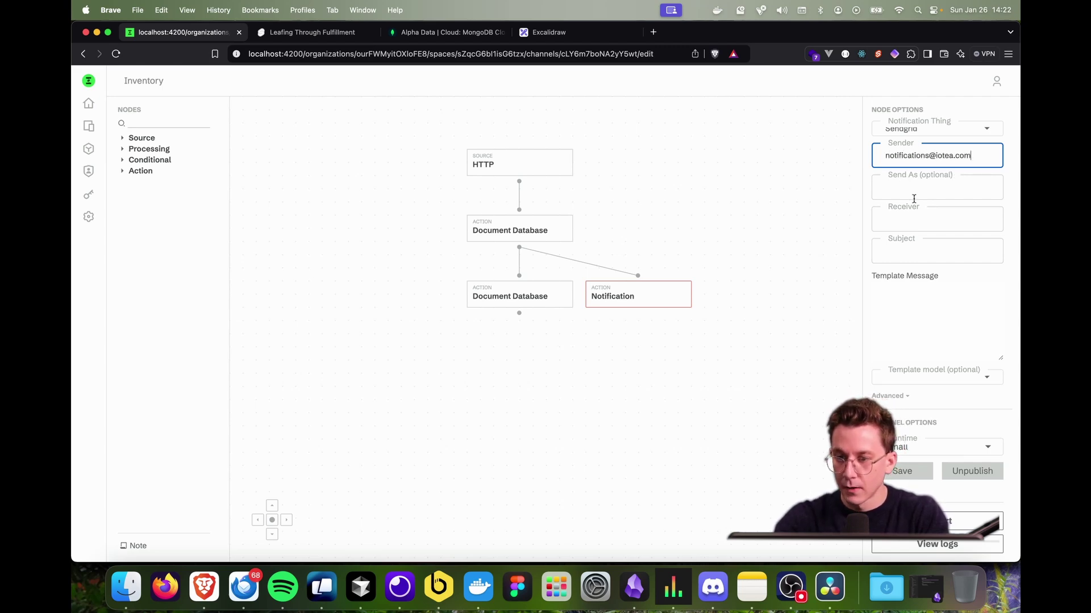
pyautogui.click(934, 193)
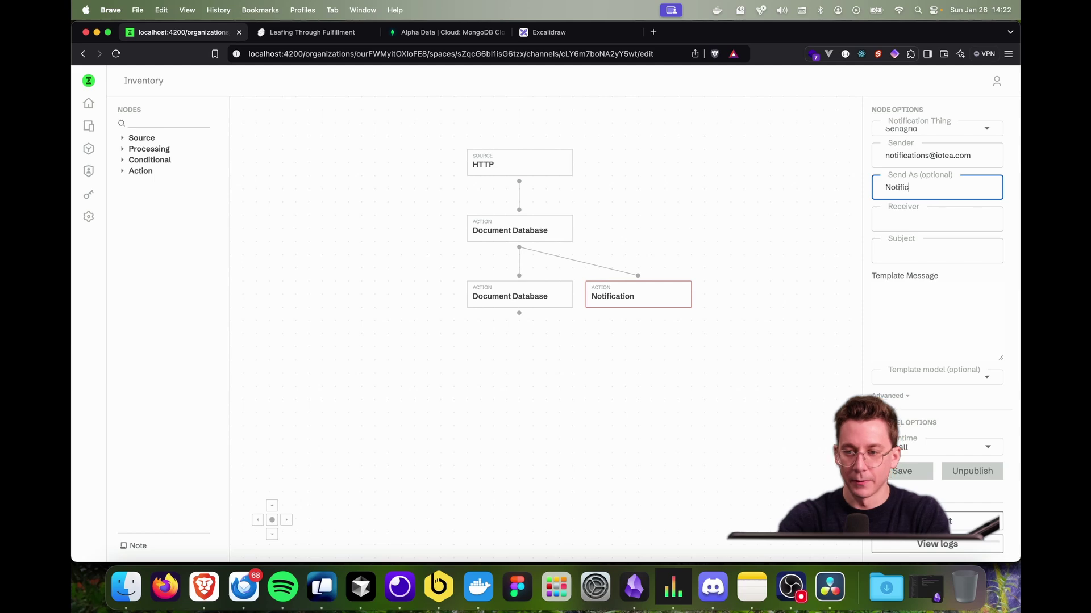
pyautogui.click(933, 219)
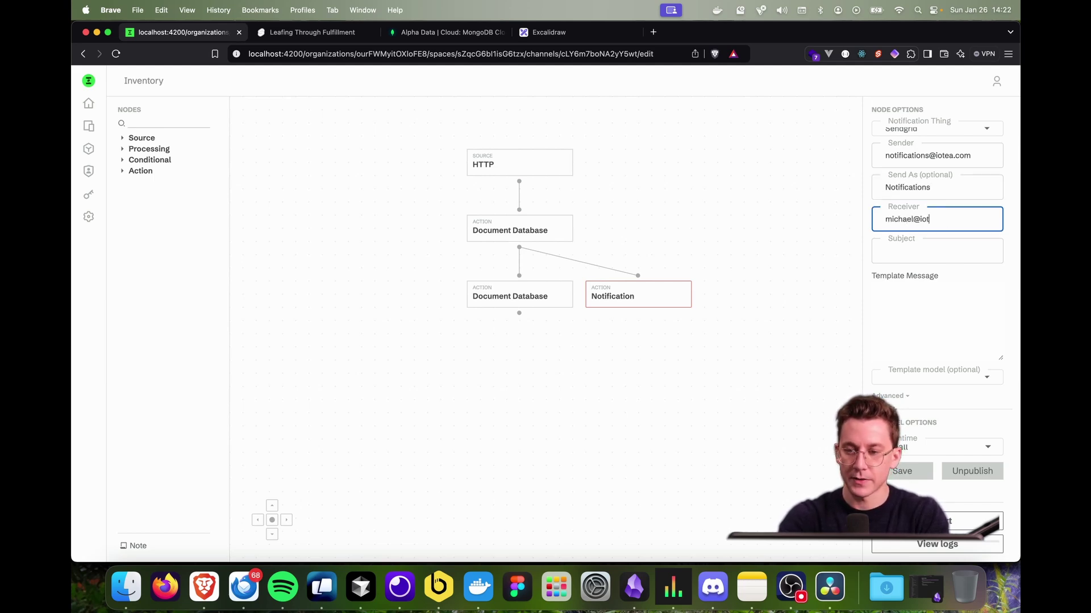
# Set the subject to "Pick List Updated" and the template message to "An item was moved from the pick list to the recently picked collection!"
pyautogui.click(932, 256)
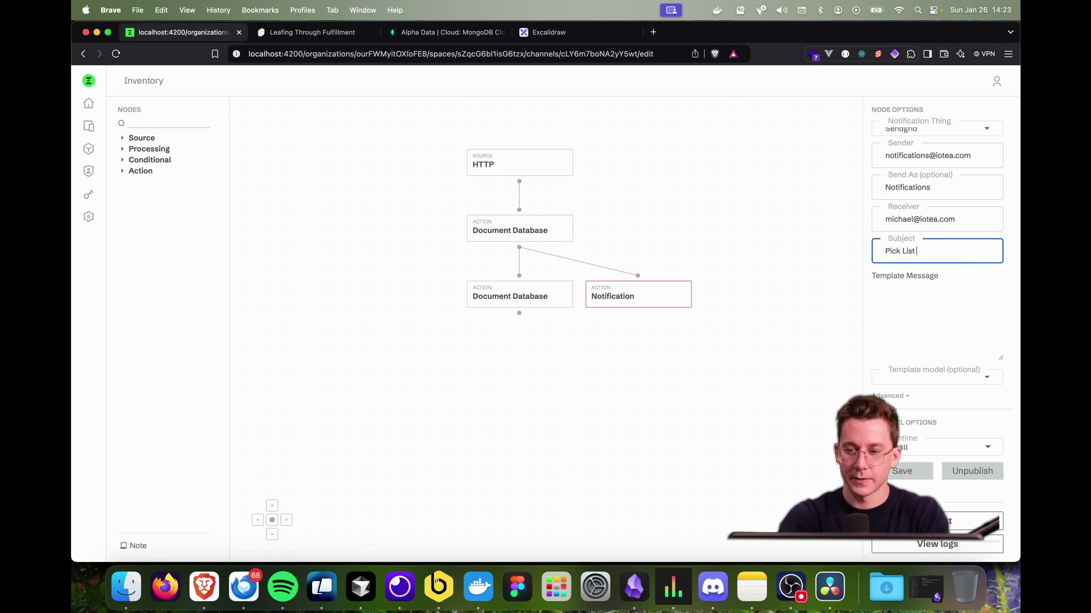
pyautogui.click(961, 321)
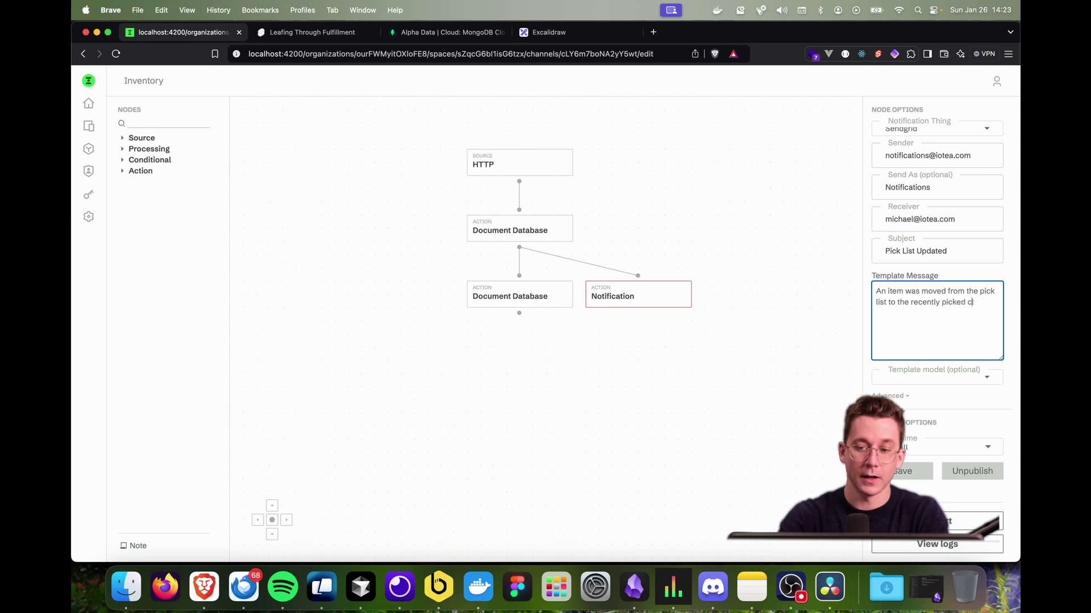
pyautogui.write('ction!')
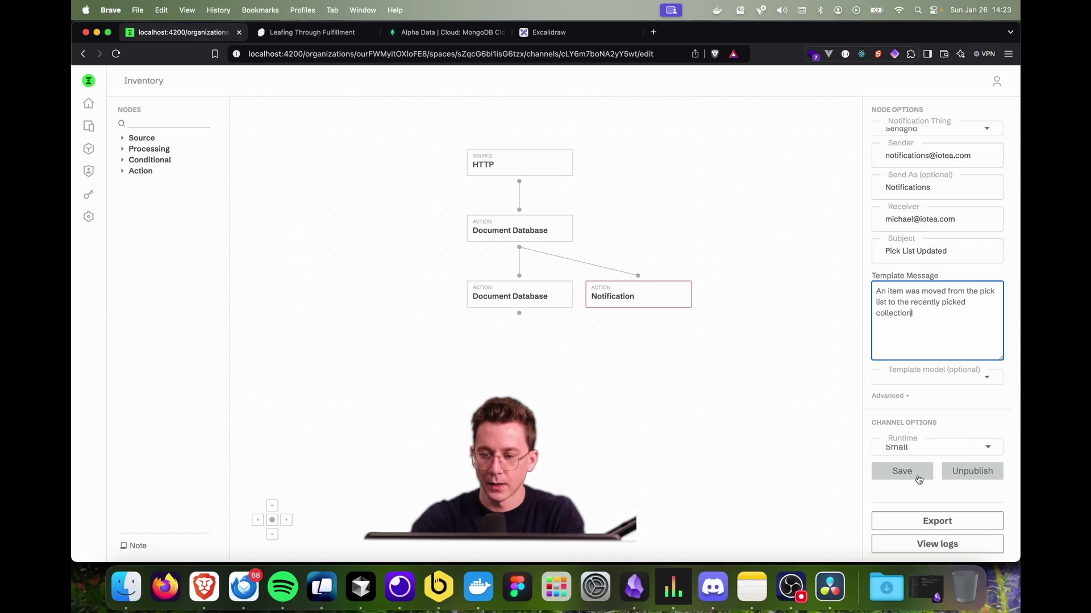
# Save the channel, then unpublish and publish it again
pyautogui.click(919, 480)
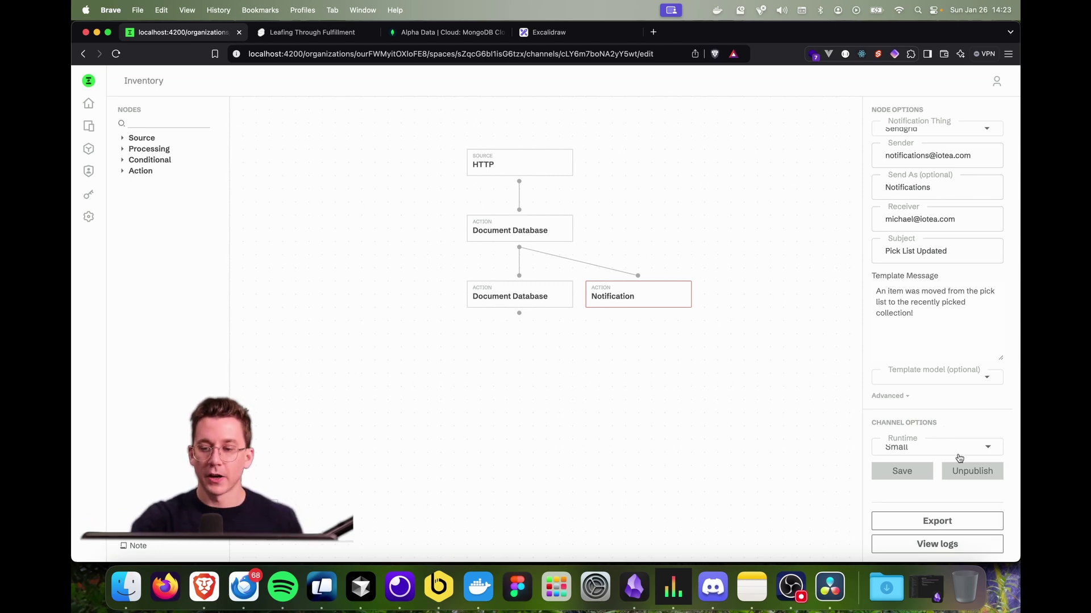
pyautogui.click(964, 474)
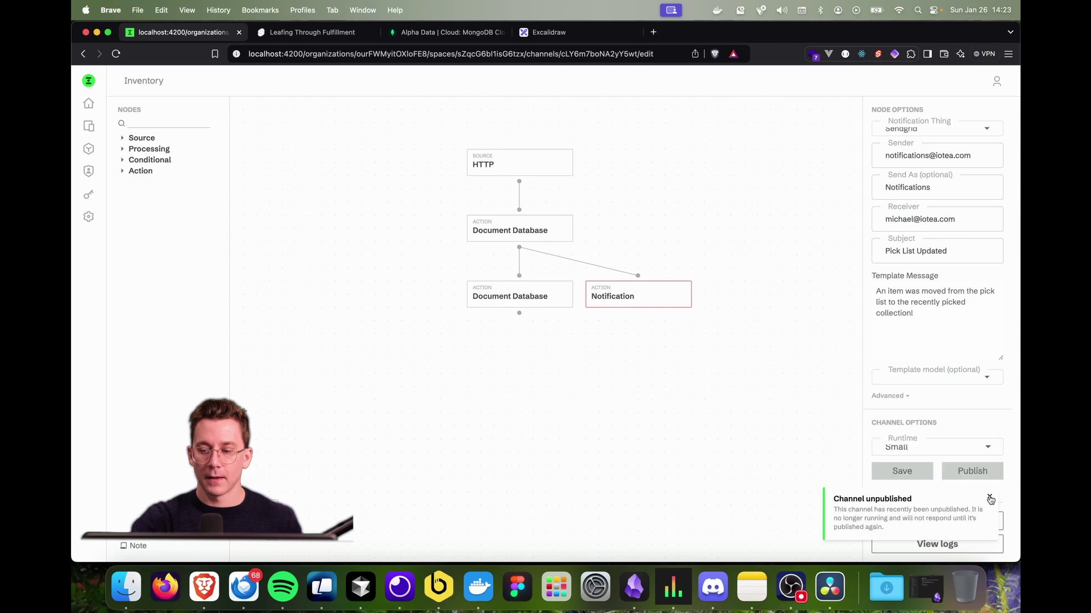
pyautogui.click(985, 477)
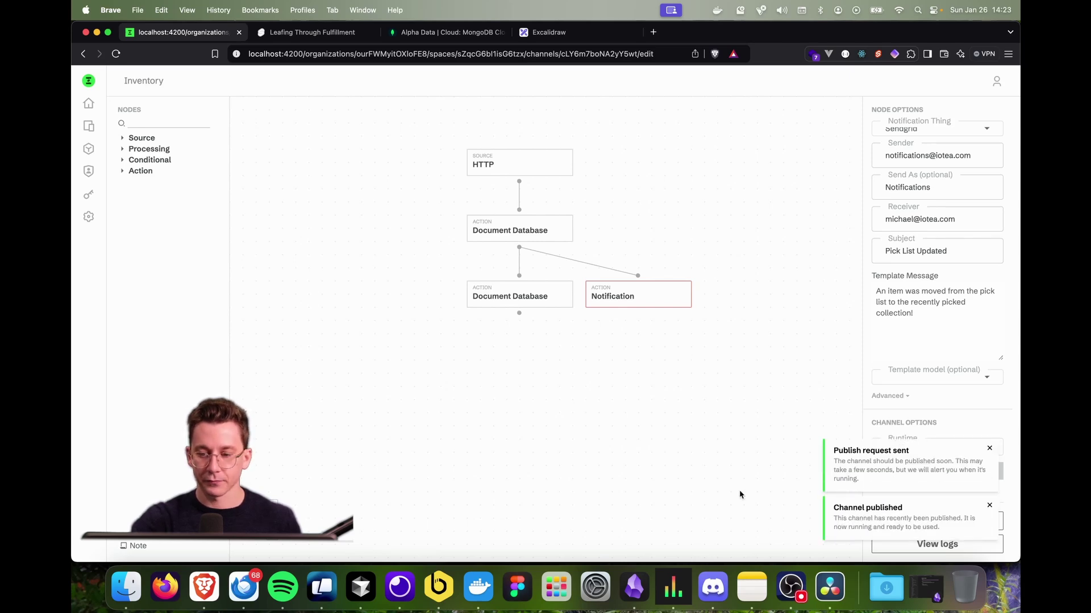
pyautogui.click(315, 33)
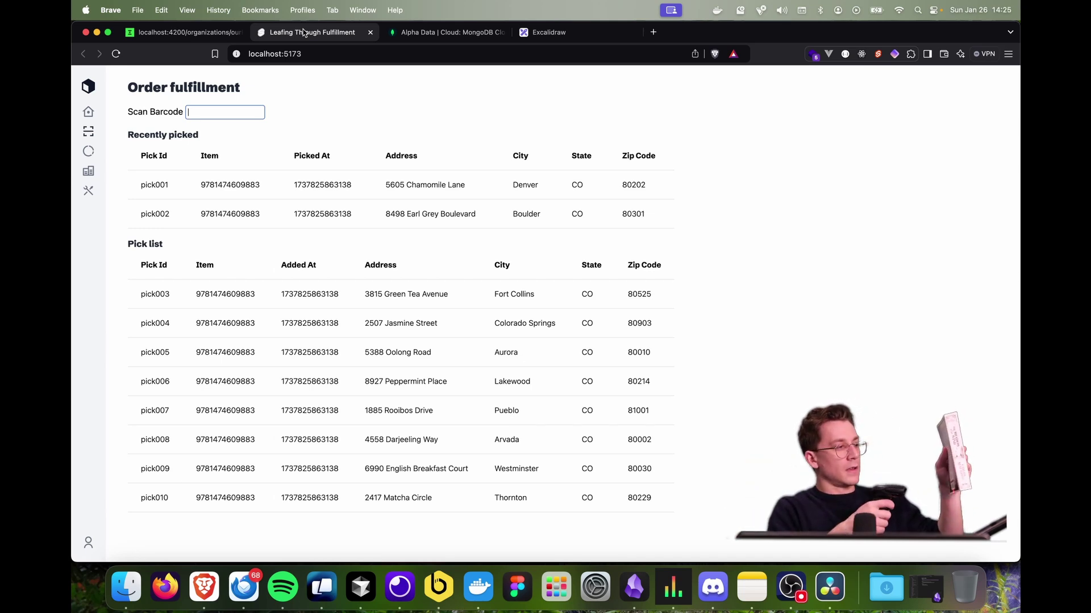
pyautogui.write('9781474609883')
pyautogui.press('Return')
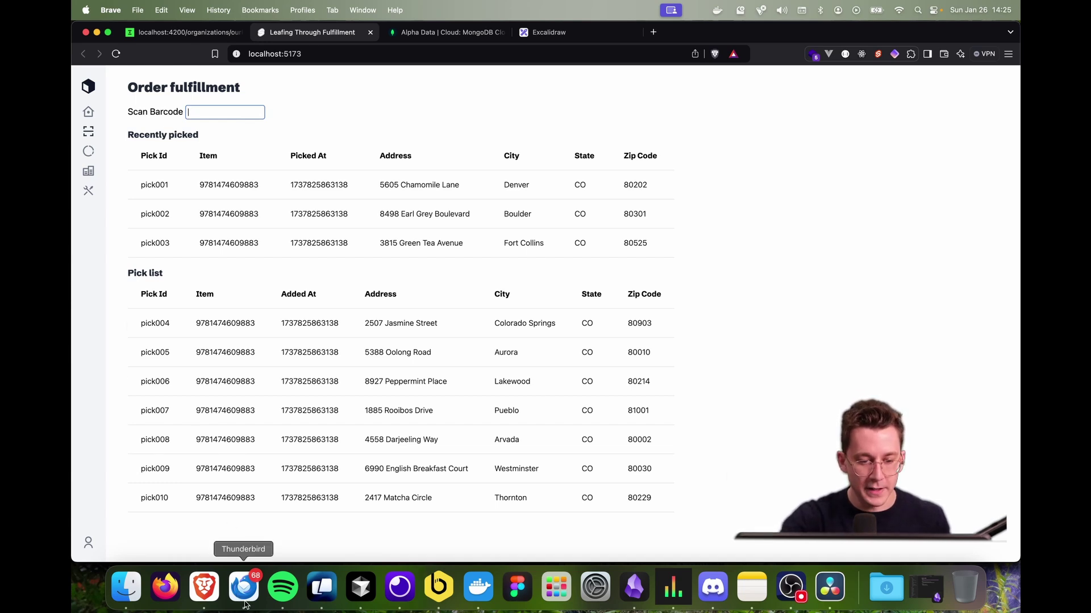
# Switch to Thunderbird and read the "Pick List Updated" notification e-mail
pyautogui.click(235, 585)
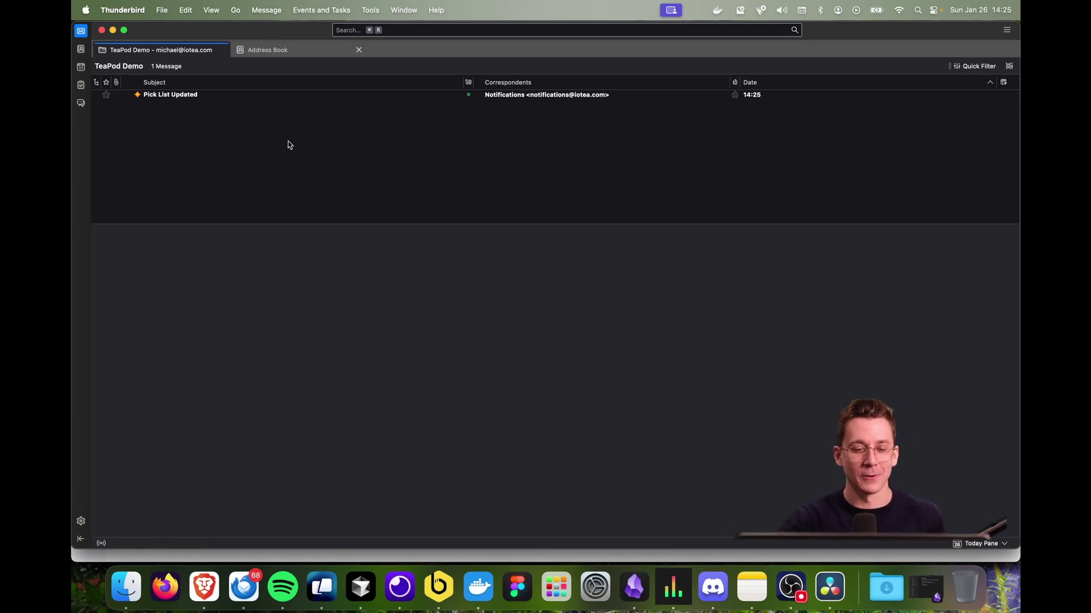
pyautogui.click(309, 95)
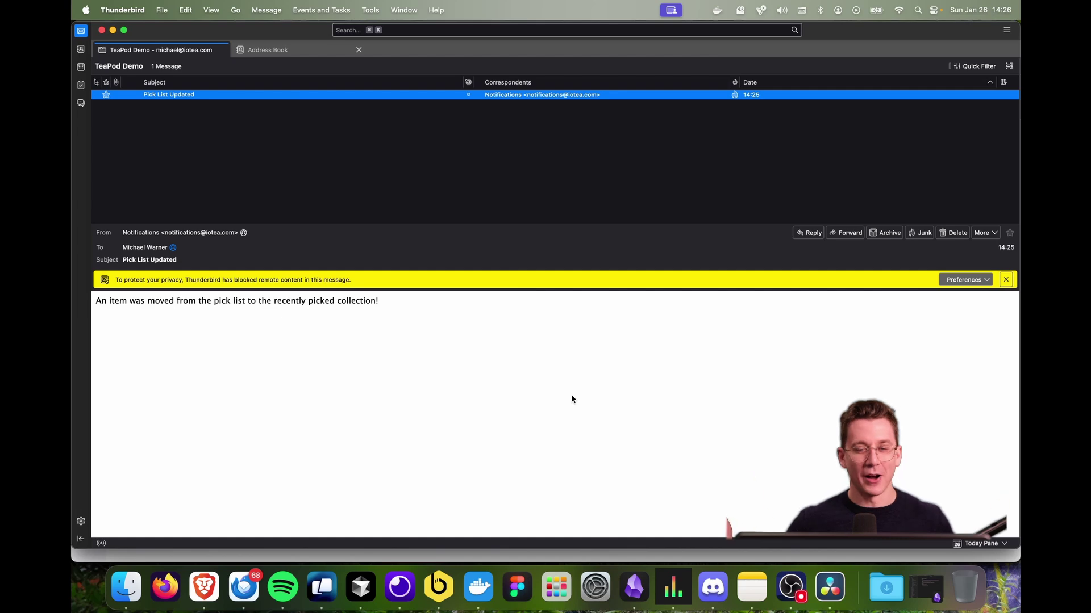
# Return to the channel editor in Brave and open the details of the most recent execution in the channel's logs
pyautogui.click(217, 578)
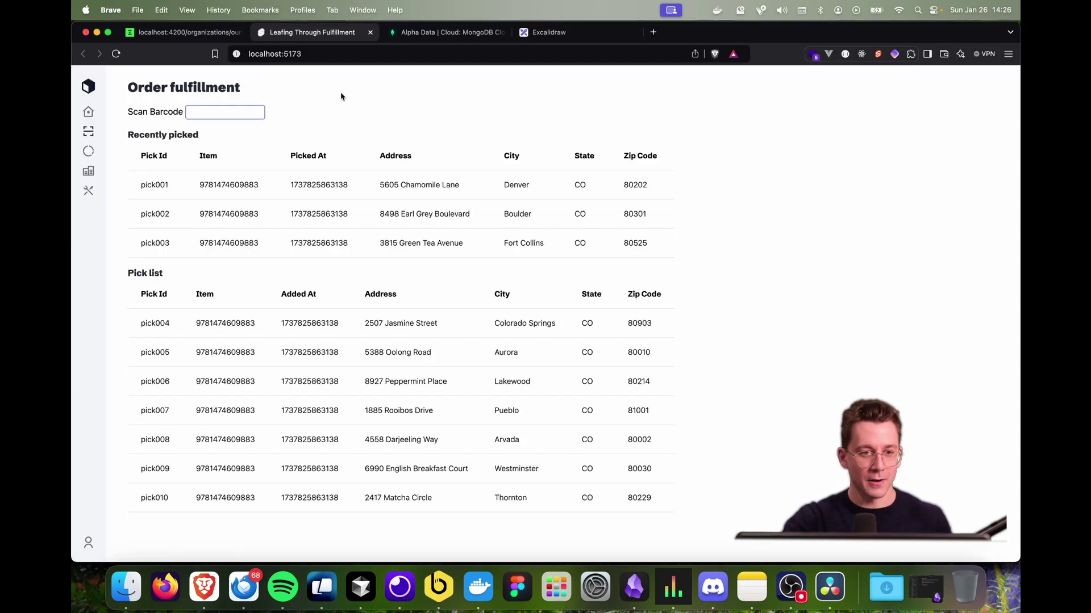
pyautogui.hotkey('ctrl', 'shift', 'Tab')
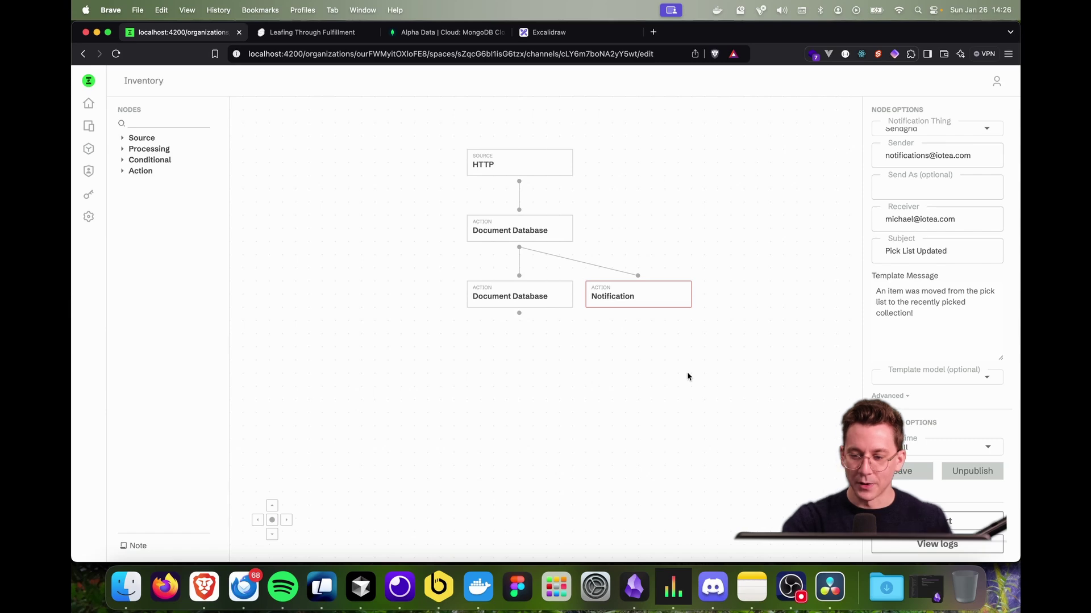
pyautogui.click(938, 544)
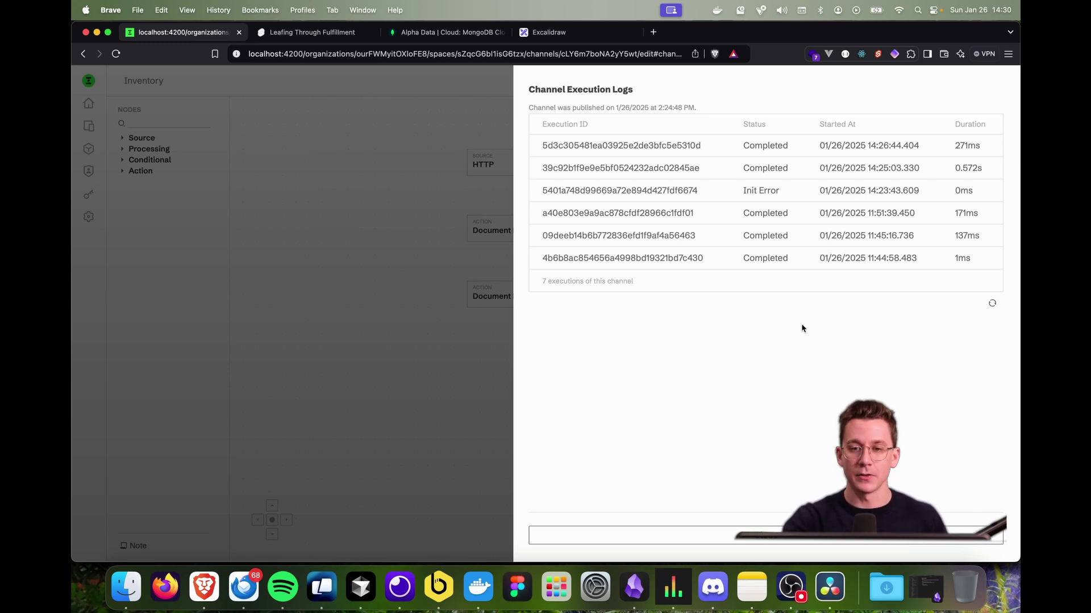
pyautogui.click(664, 149)
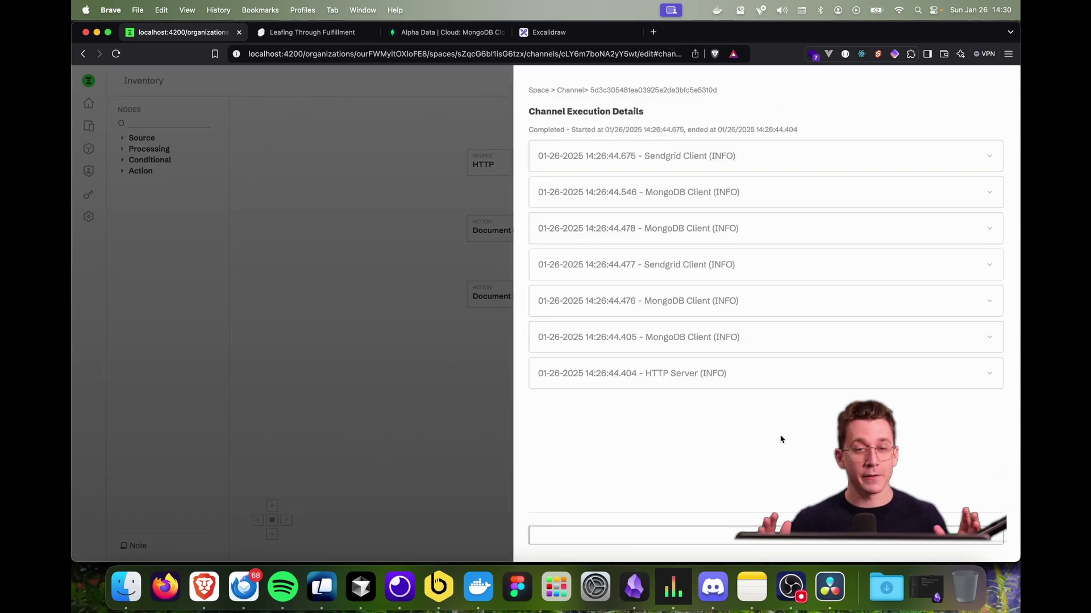
# Inspect the HTTP Server and most recent Sendgrid Client entries of the execution, then collapse both
pyautogui.click(768, 374)
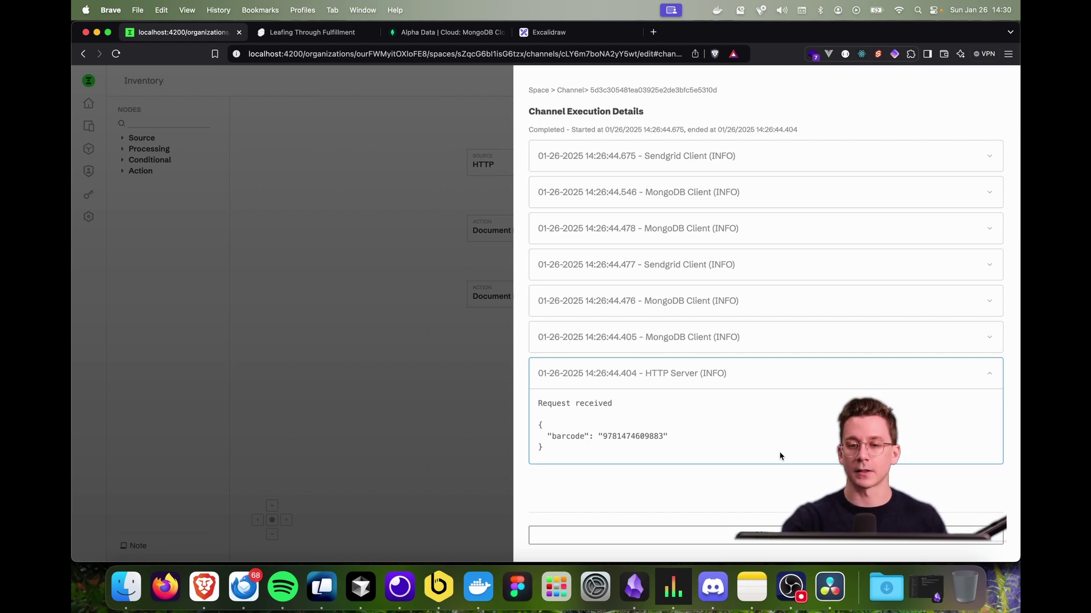
pyautogui.click(774, 165)
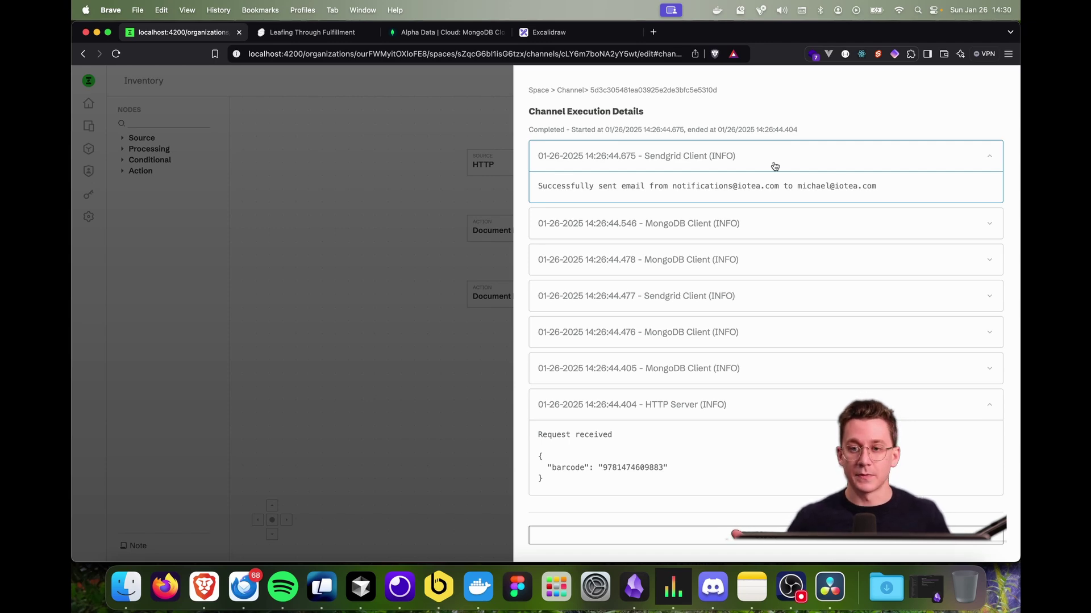
pyautogui.click(774, 165)
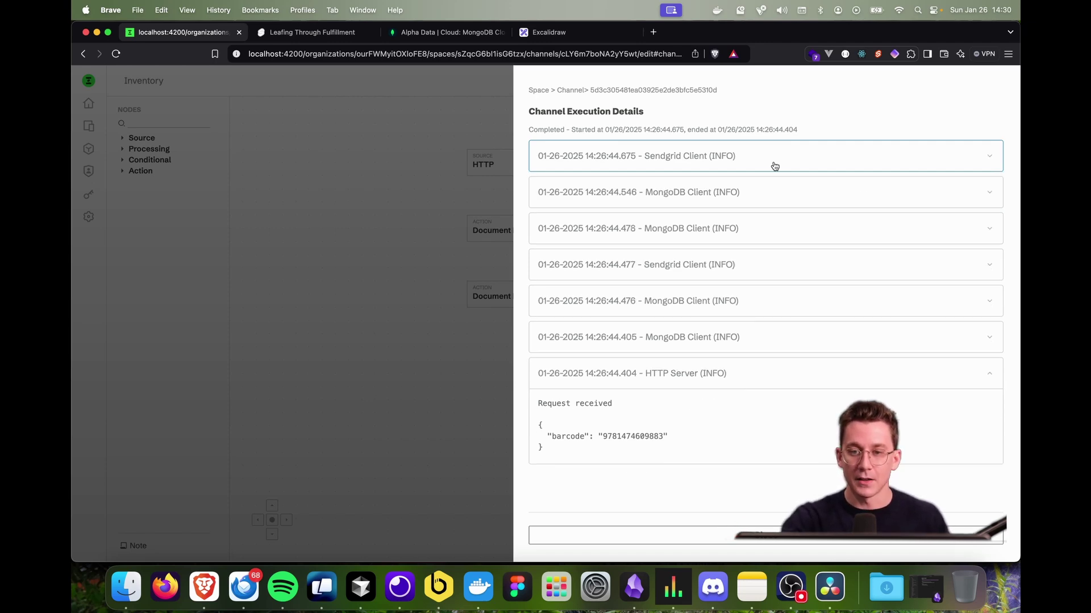
pyautogui.click(718, 375)
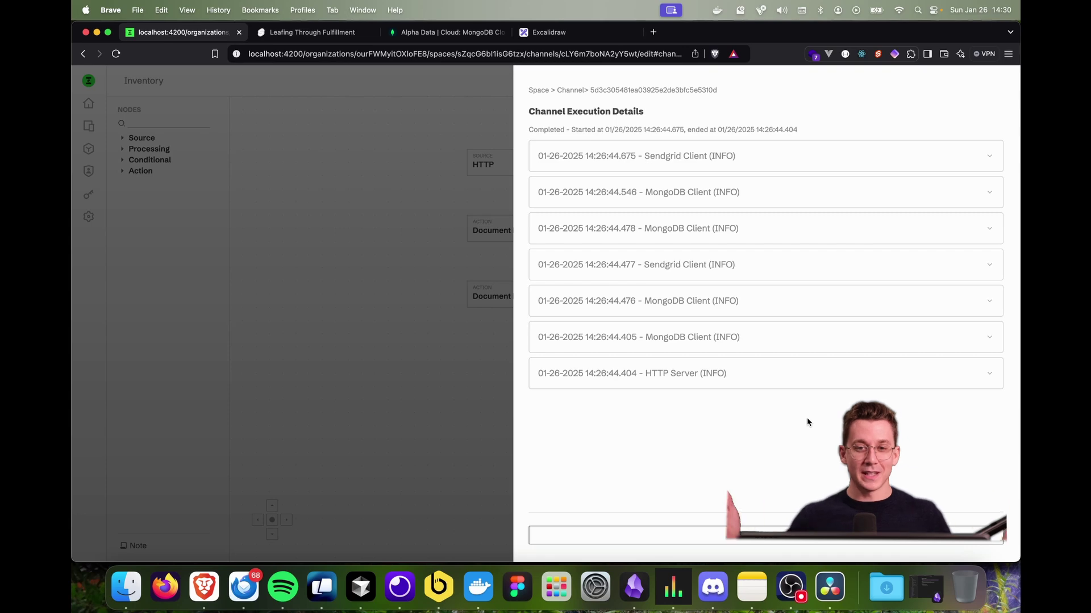